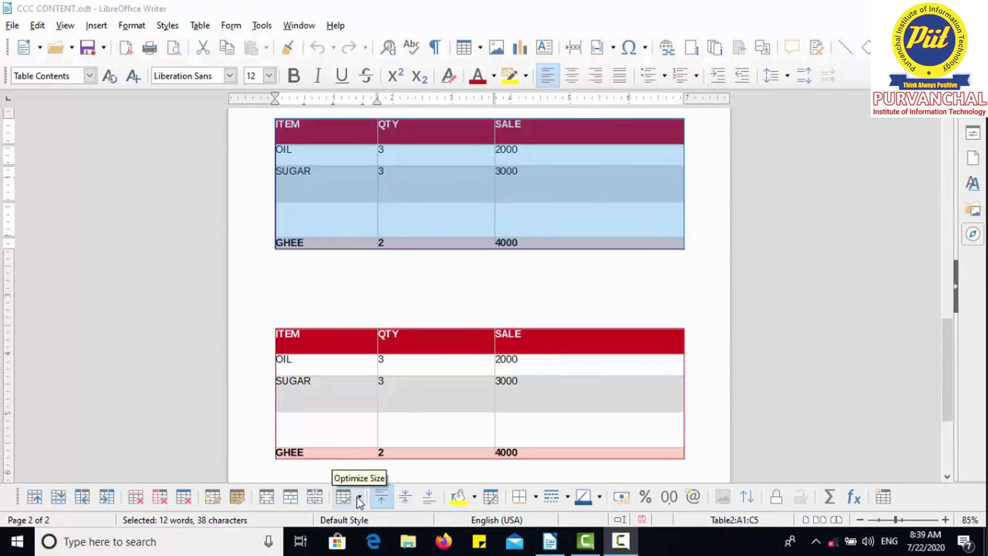
Minimize the row height across the whole selected upper ITEM/QTY/SALE table.
{"action": "left_click", "coordinate": [360, 499]}
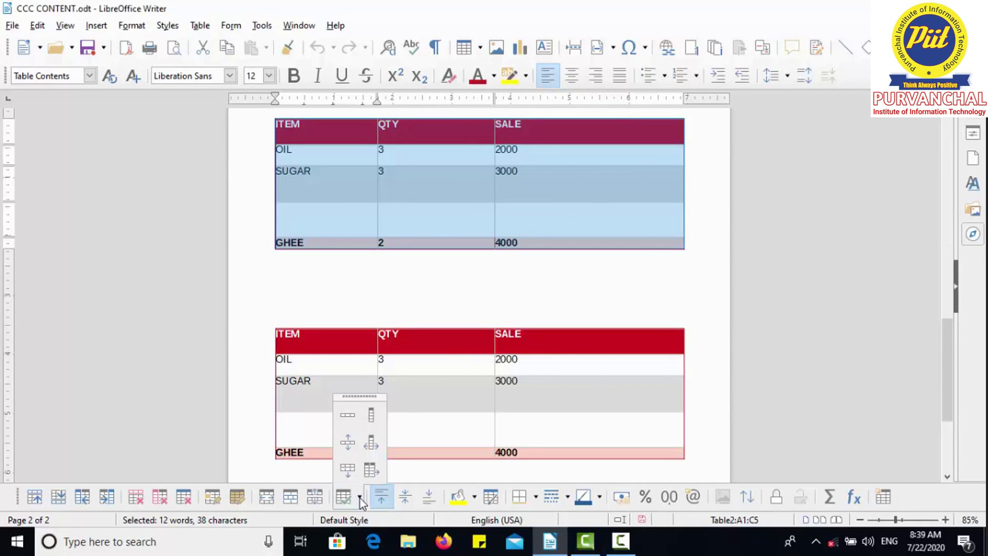
{"action": "left_click", "coordinate": [358, 418]}
{"action": "left_click", "coordinate": [357, 414]}
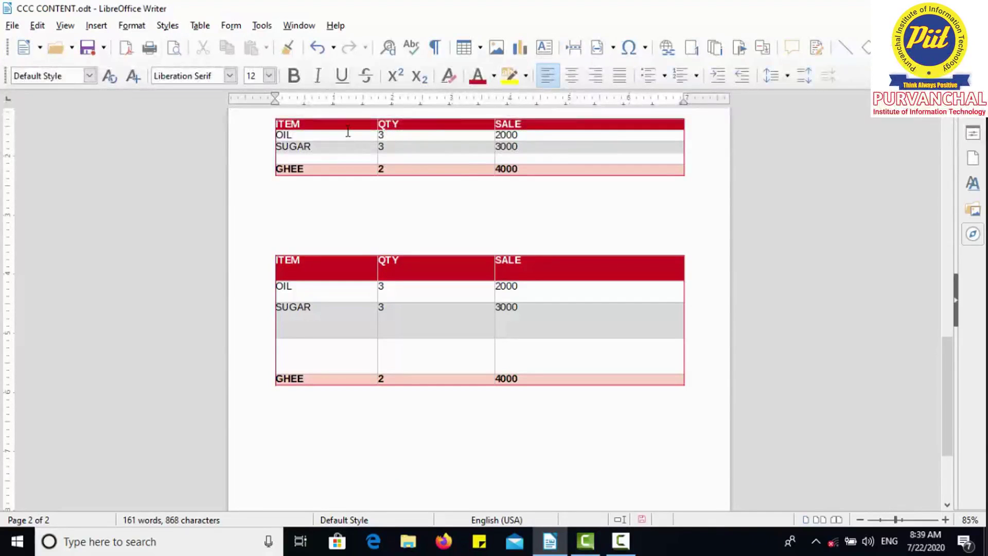
Select all cells of the upper table and minimize its column width.
{"action": "left_click_drag", "start_coordinate": [345, 133], "coordinate": [438, 121]}
{"action": "left_click_drag", "start_coordinate": [557, 192], "coordinate": [618, 169]}
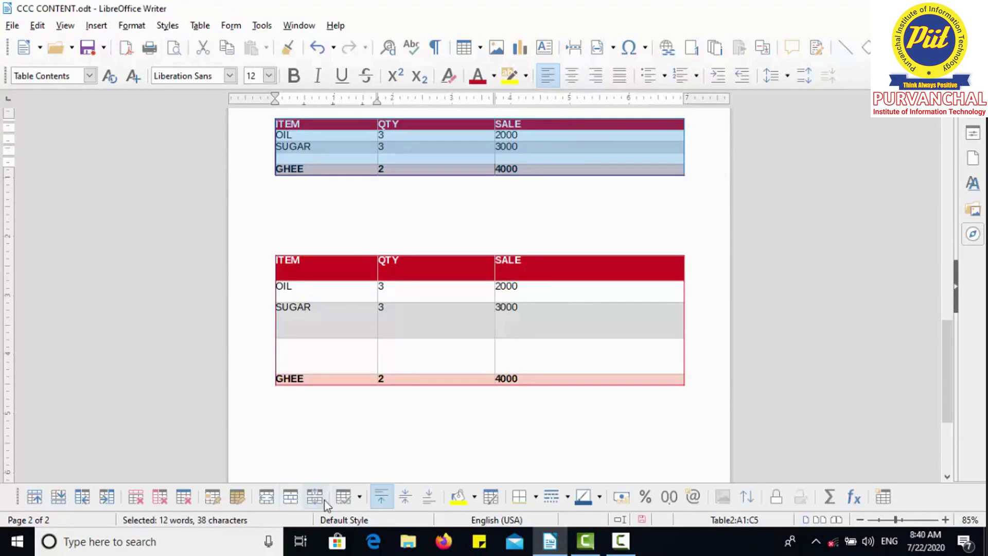
{"action": "left_click", "coordinate": [362, 496]}
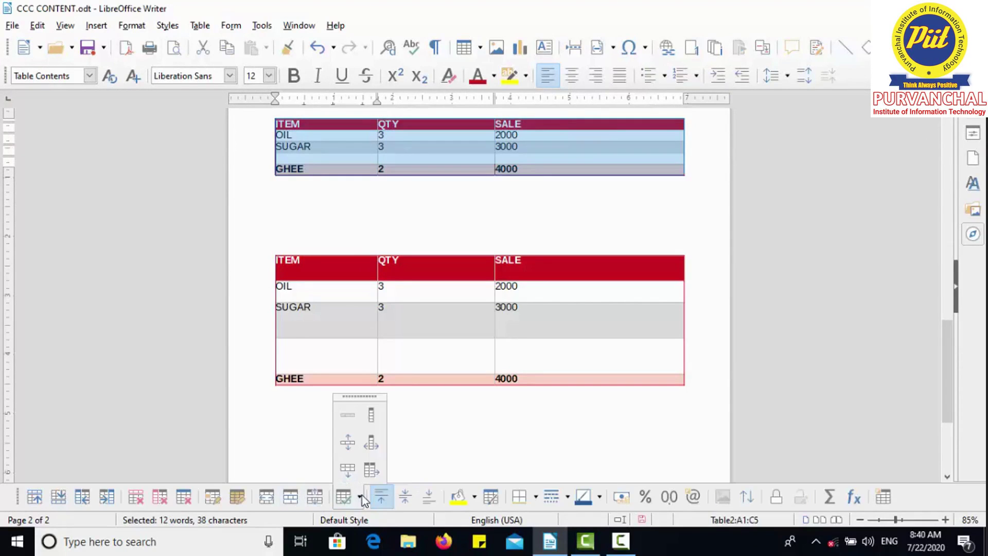
{"action": "left_click", "coordinate": [372, 416]}
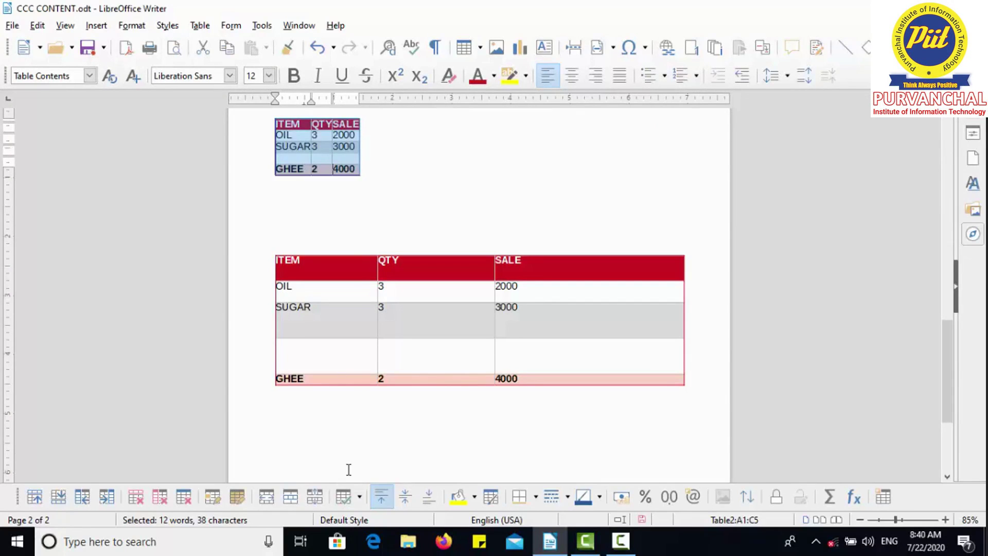
Select all cells of the lower table and distribute its rows evenly.
{"action": "left_click", "coordinate": [358, 495]}
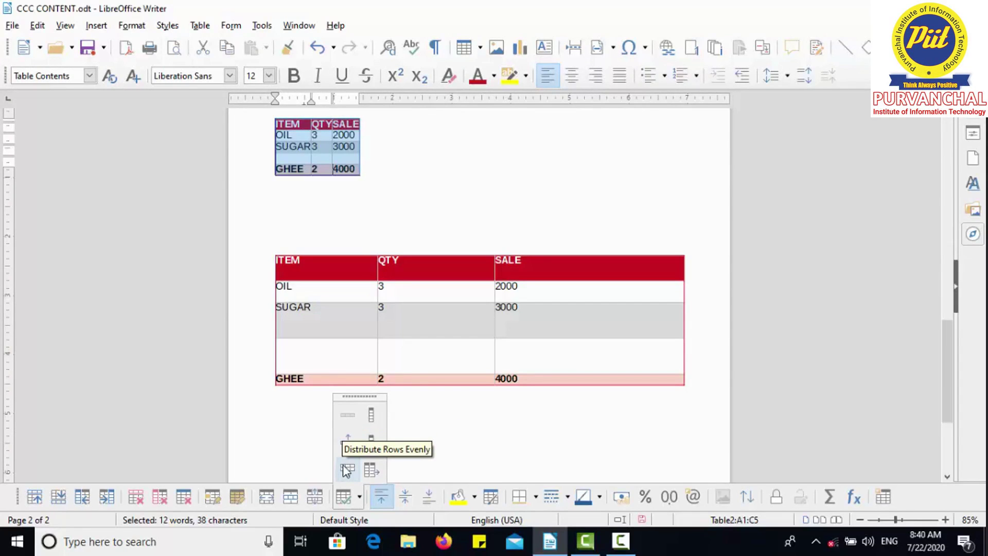
{"action": "left_click_drag", "start_coordinate": [346, 271], "coordinate": [553, 379]}
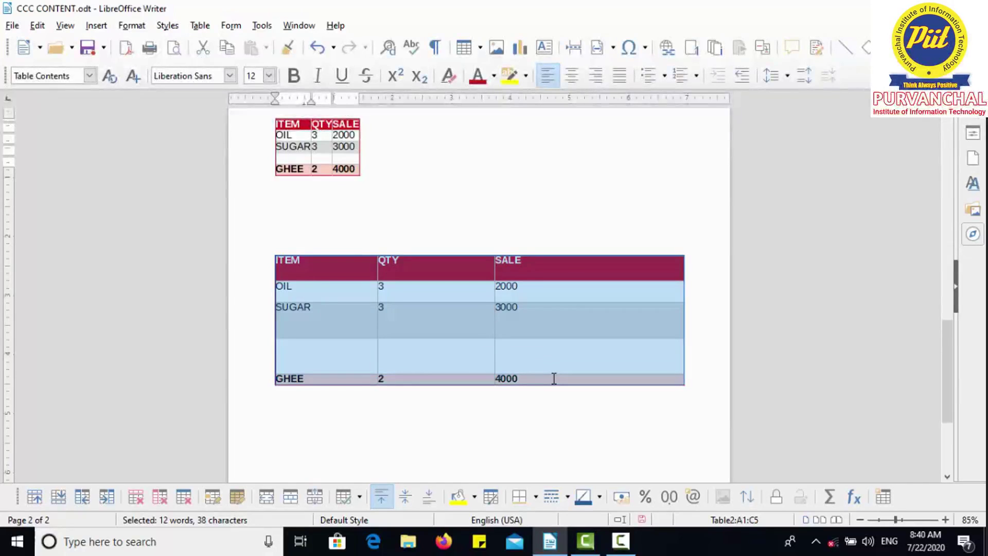
{"action": "left_click", "coordinate": [363, 497]}
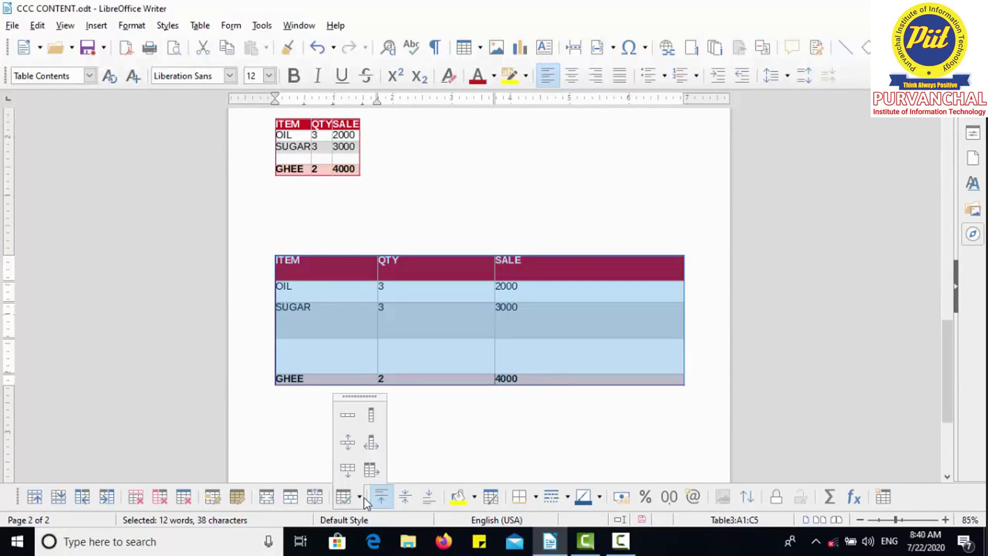
{"action": "left_click", "coordinate": [346, 468]}
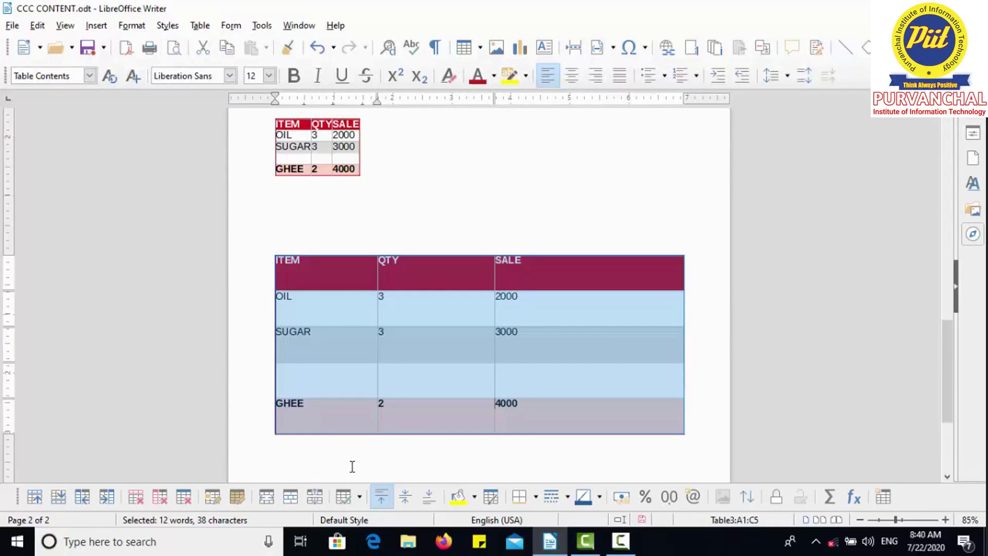
Distribute the lower table's columns evenly and clear the cell selection.
{"action": "left_click", "coordinate": [358, 497]}
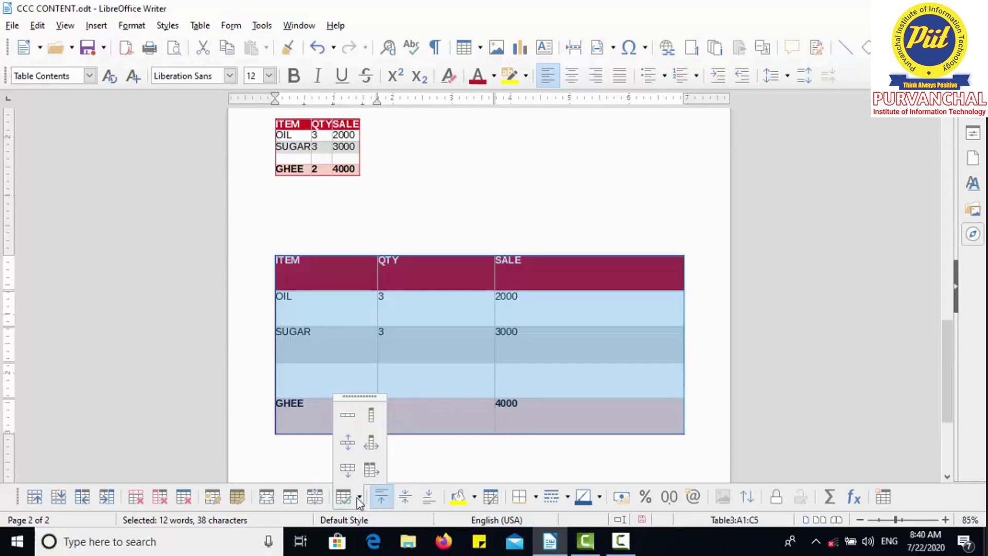
{"action": "left_click", "coordinate": [375, 471]}
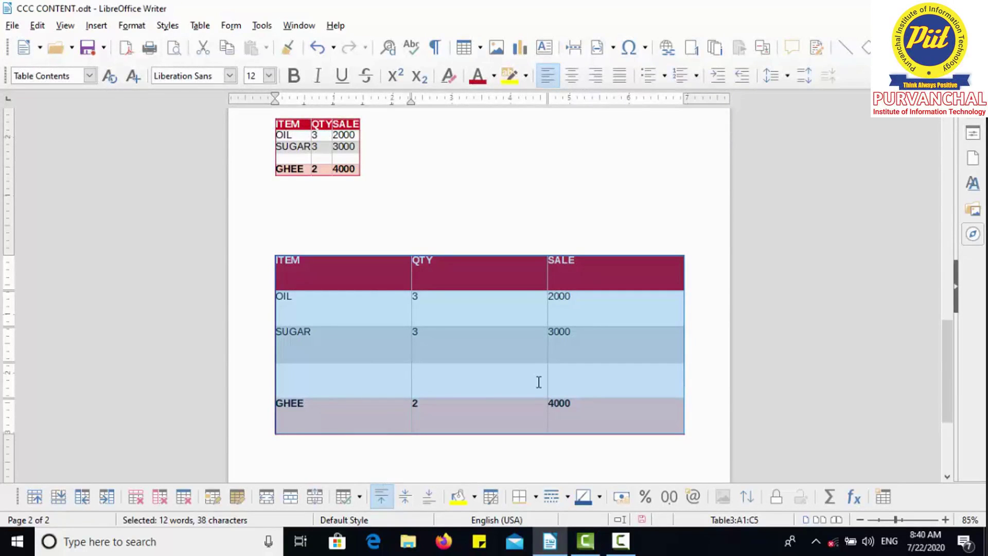
{"action": "left_click", "coordinate": [418, 457]}
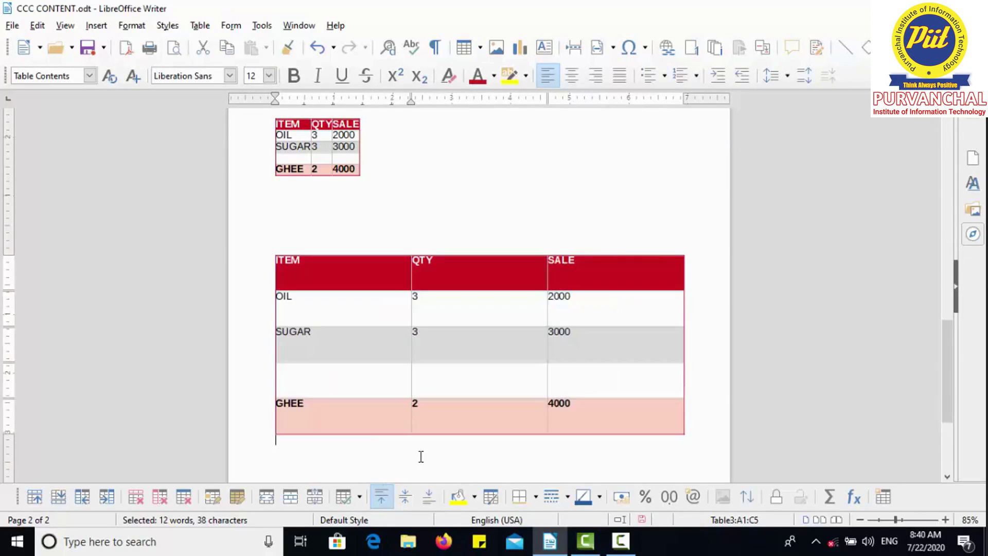
{"action": "left_click", "coordinate": [413, 380]}
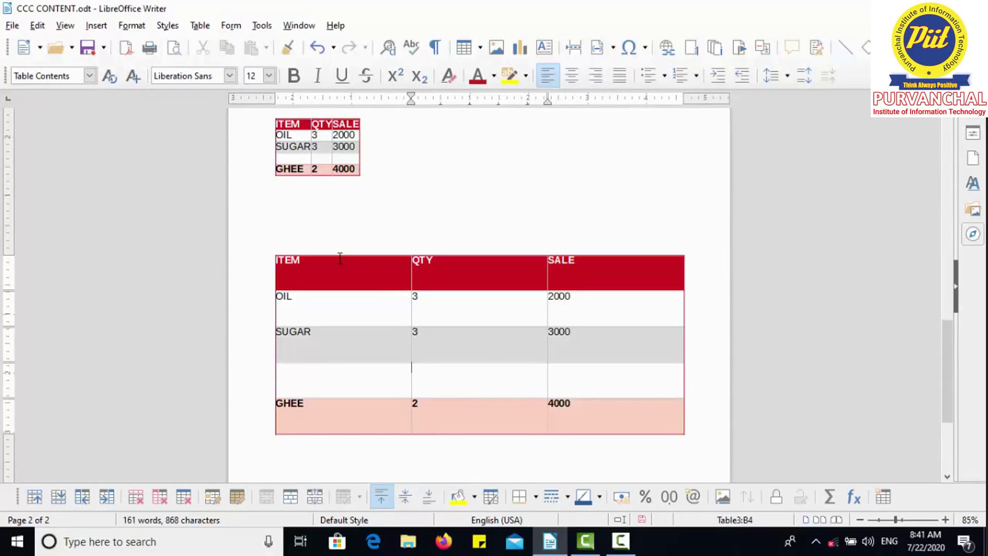
Try bottom and top vertical alignment on all cells of the lower table, finishing with the text centered vertically.
{"action": "left_click_drag", "start_coordinate": [338, 263], "coordinate": [638, 428]}
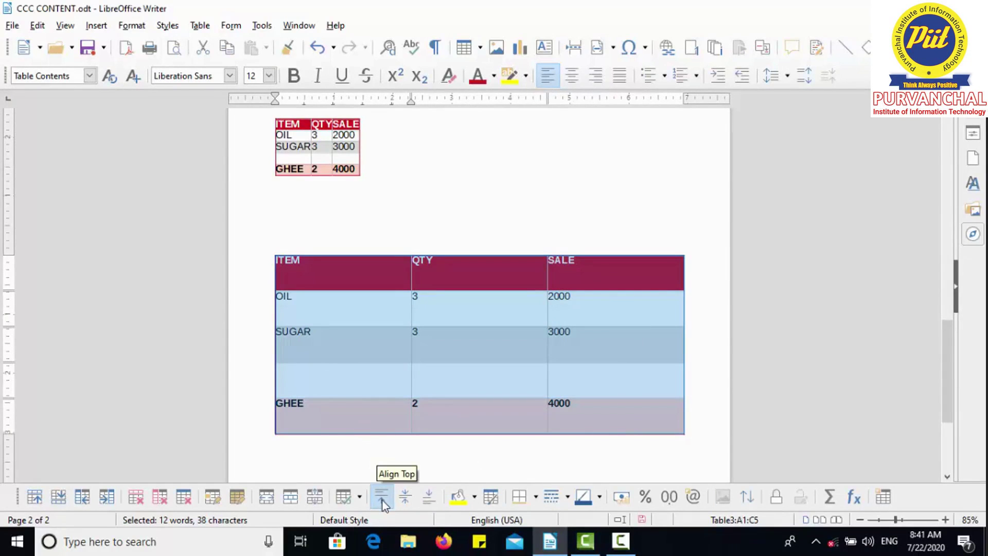
{"action": "left_click", "coordinate": [408, 503]}
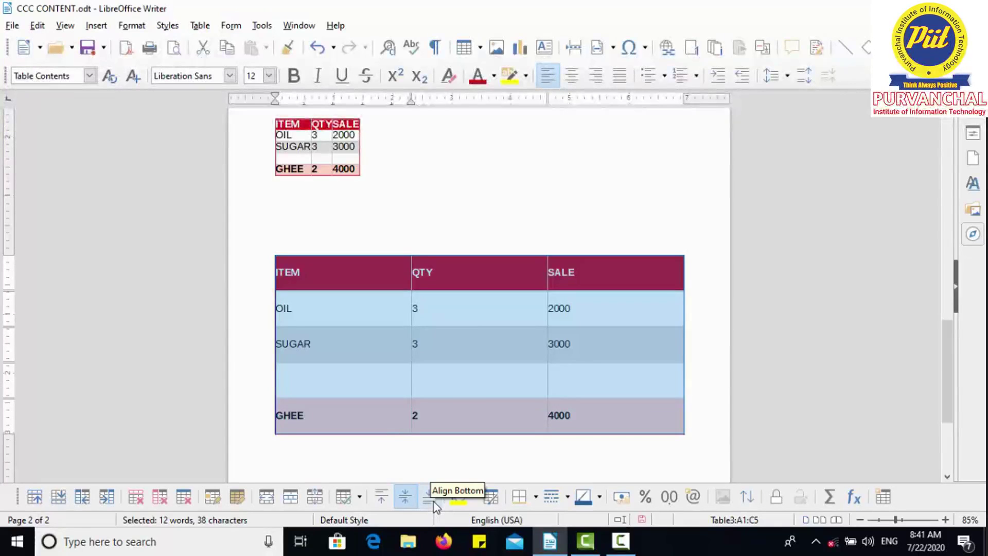
{"action": "left_click", "coordinate": [434, 504]}
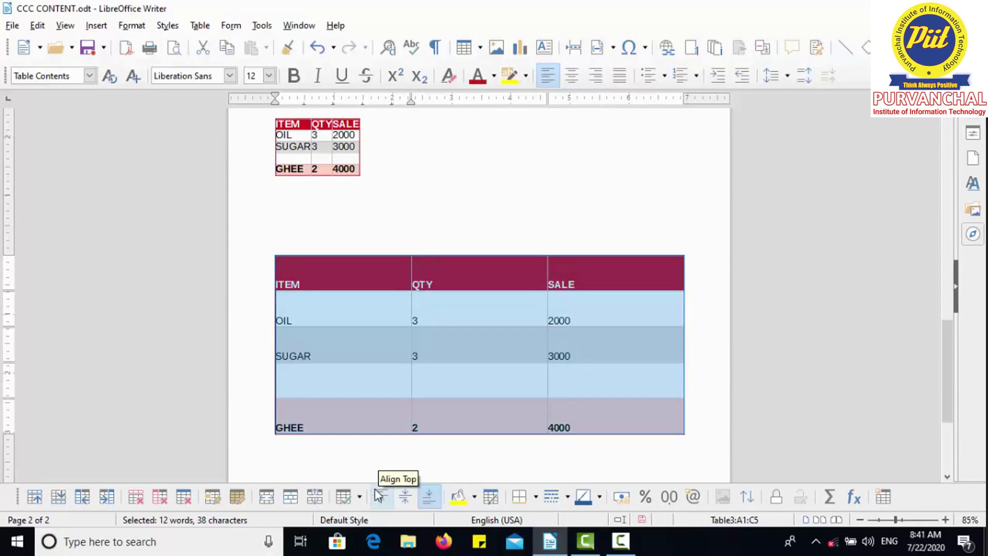
{"action": "left_click", "coordinate": [427, 500]}
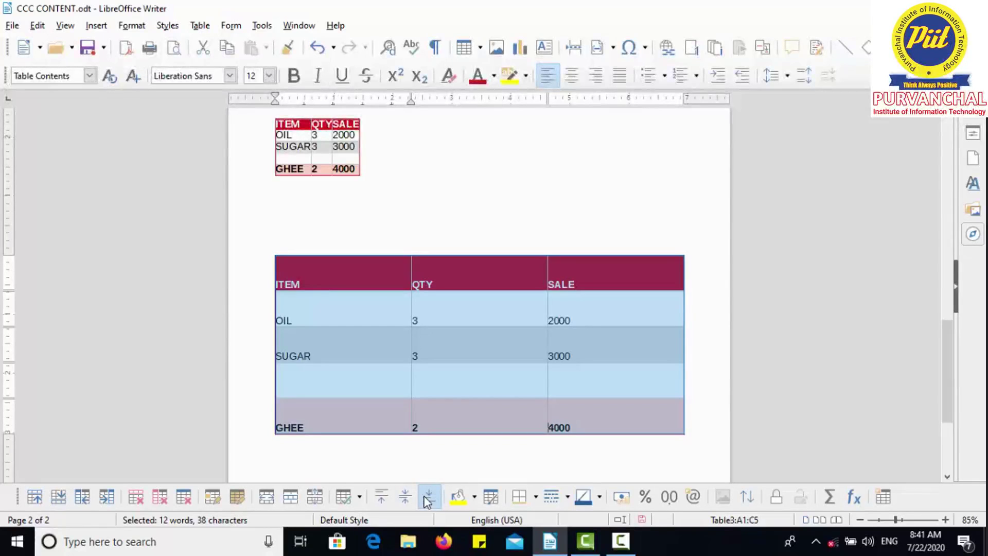
{"action": "left_click", "coordinate": [382, 497]}
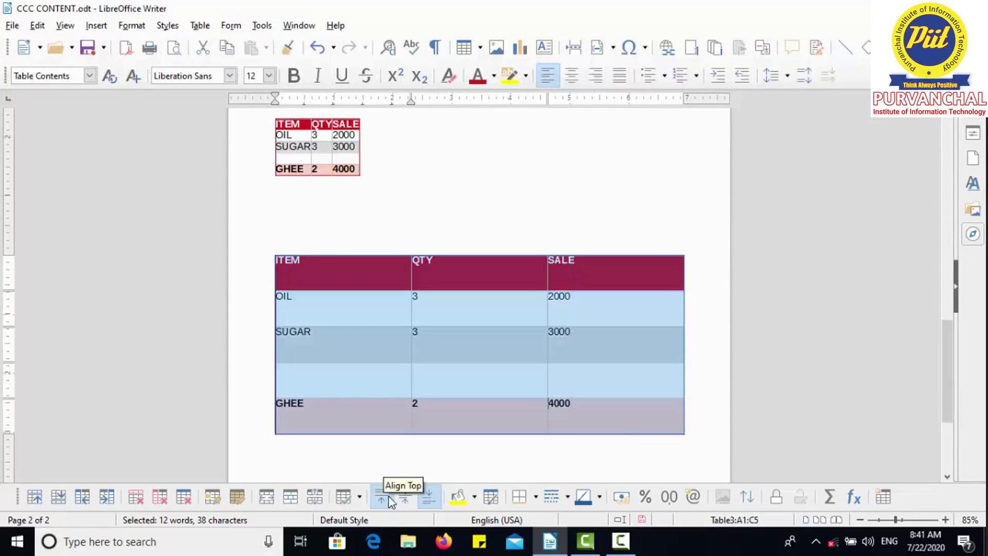
{"action": "left_click", "coordinate": [405, 496]}
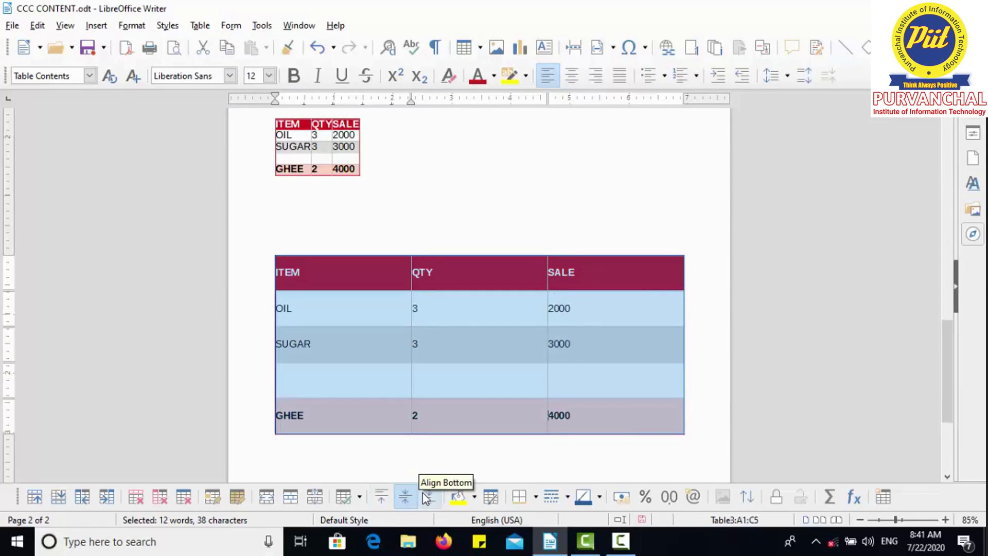
{"action": "left_click", "coordinate": [427, 497]}
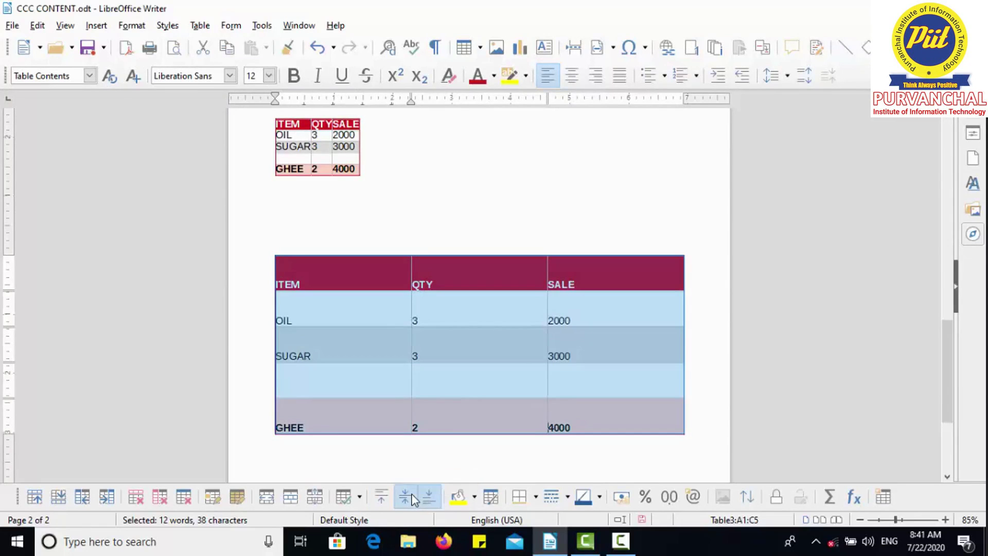
{"action": "left_click", "coordinate": [411, 498]}
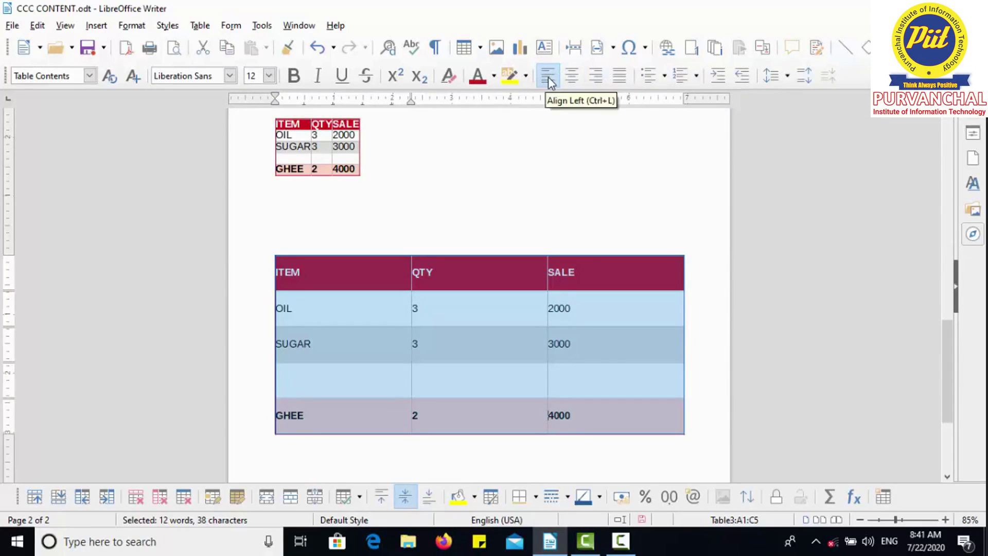
Center the text horizontally in all cells of the lower table, trying right alignment in between.
{"action": "left_click", "coordinate": [574, 84]}
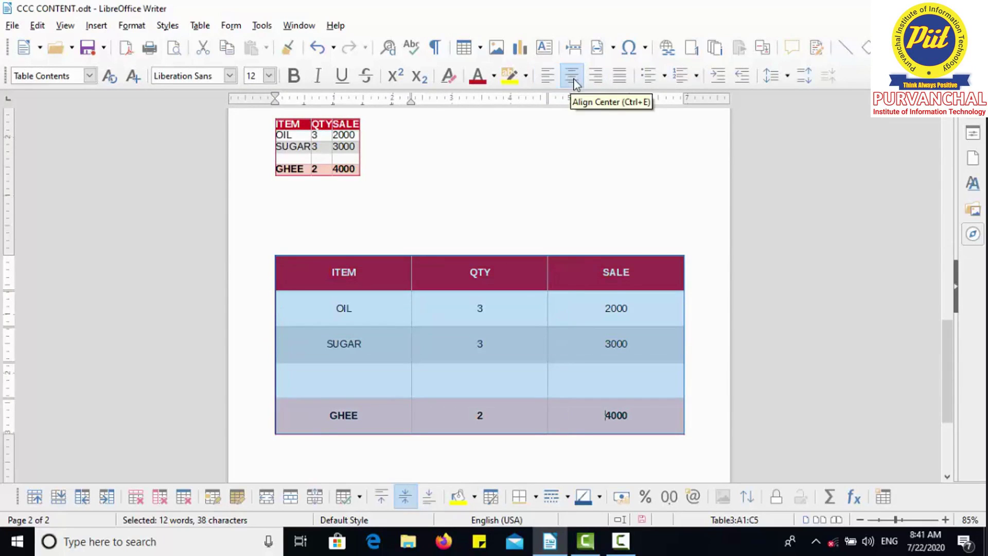
{"action": "left_click", "coordinate": [591, 80]}
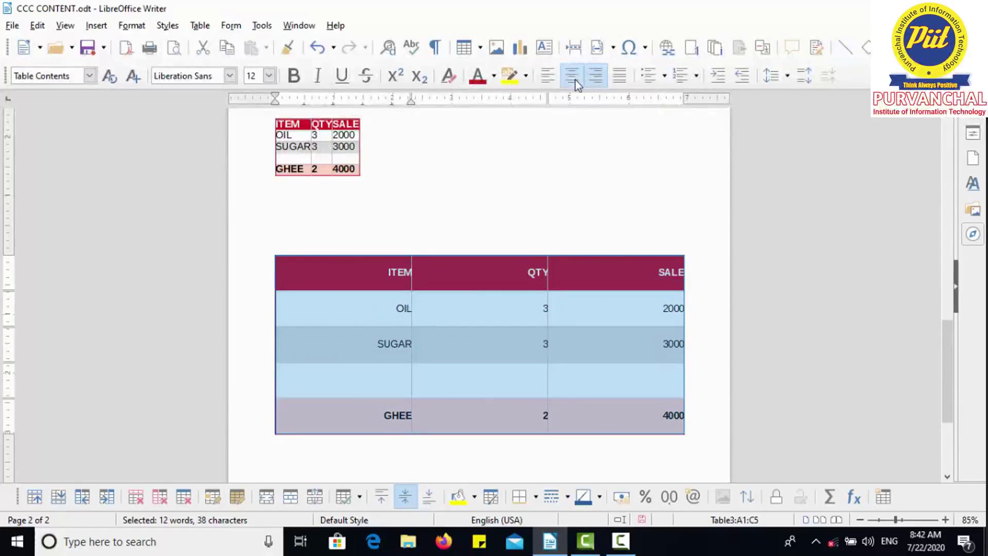
{"action": "left_click", "coordinate": [576, 82]}
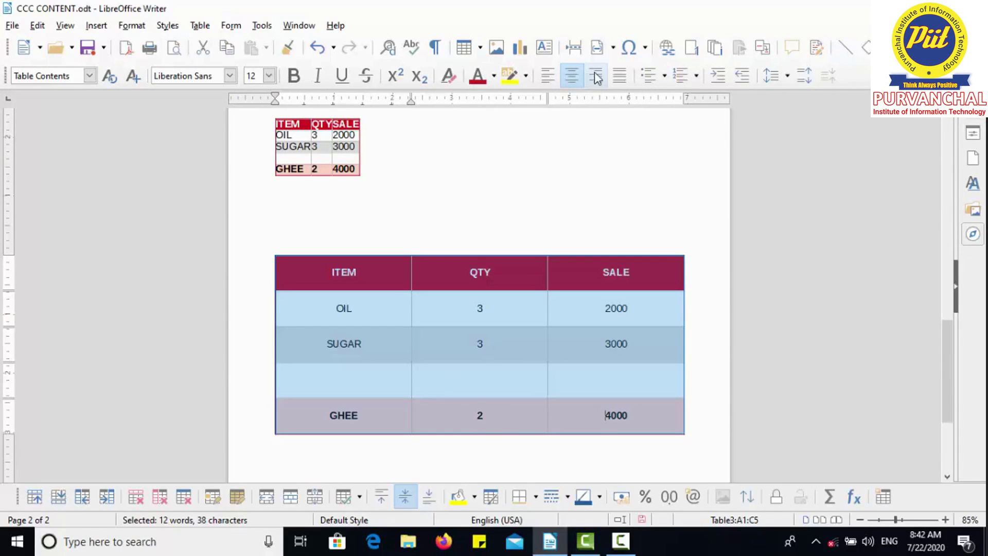
{"action": "left_click", "coordinate": [700, 370]}
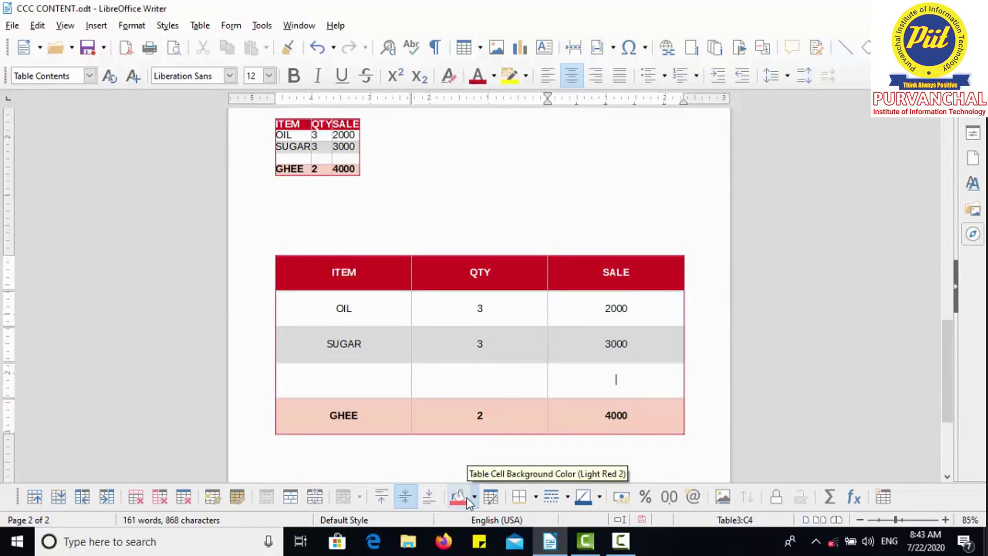
Fill the OIL cell of the lower table with a light orange-red background color.
{"action": "left_click", "coordinate": [332, 316]}
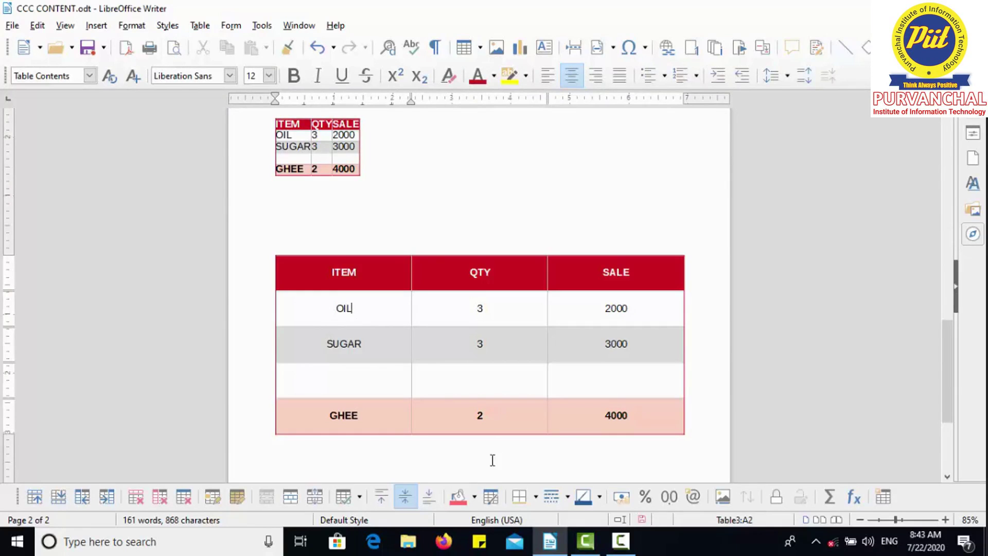
{"action": "left_click", "coordinate": [473, 497]}
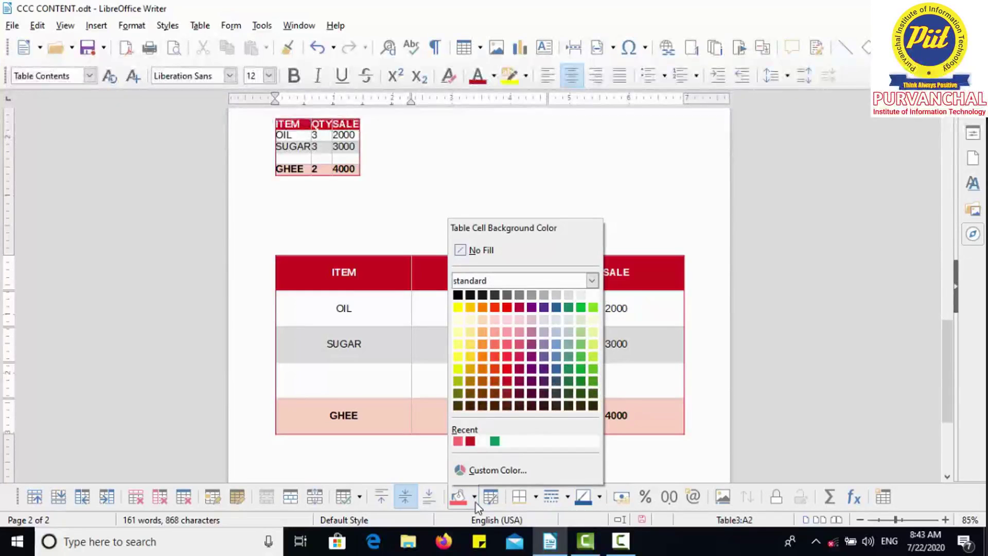
{"action": "left_click", "coordinate": [494, 348]}
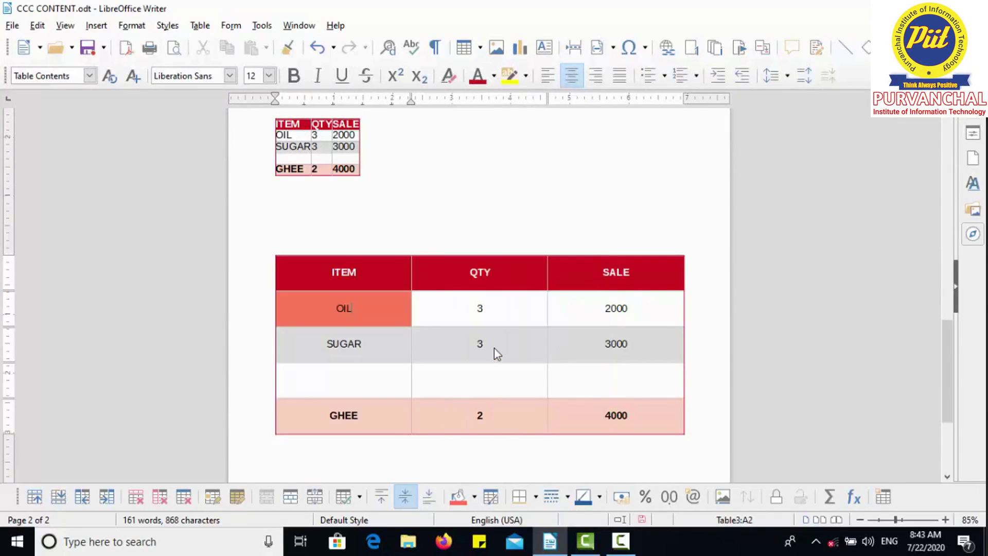
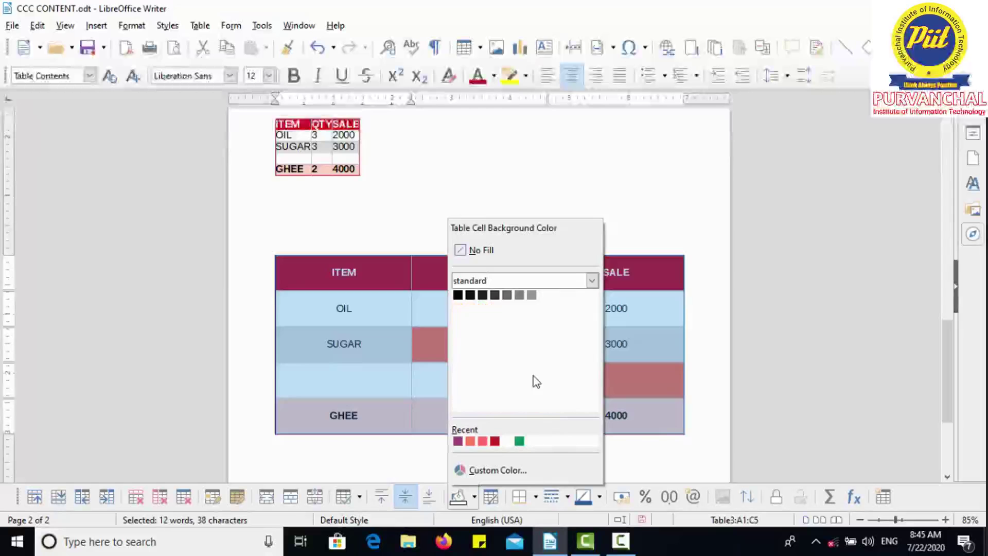
Try a dark purple background on all cells of the large table and undo that fill.
{"action": "left_click", "coordinate": [534, 377]}
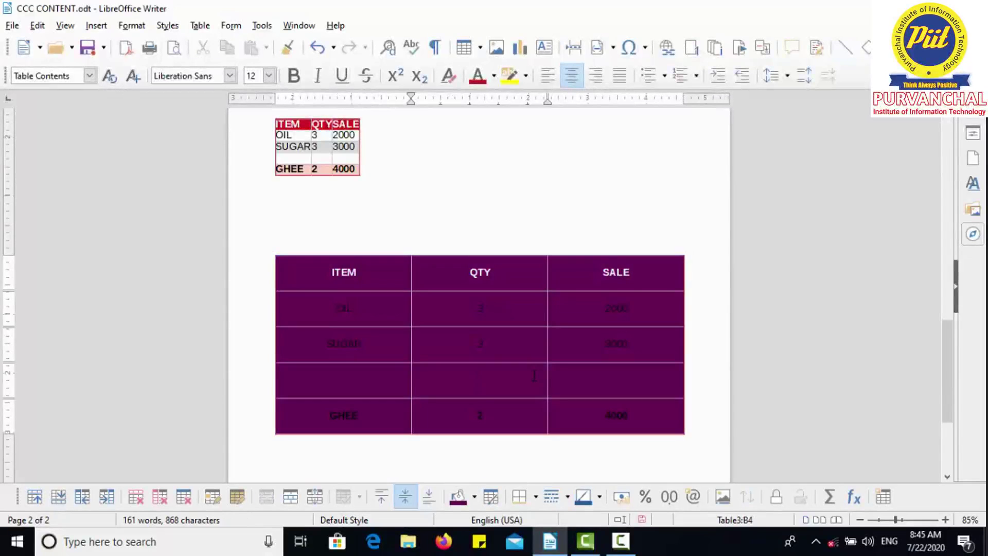
{"action": "key", "text": "ctrl+z"}
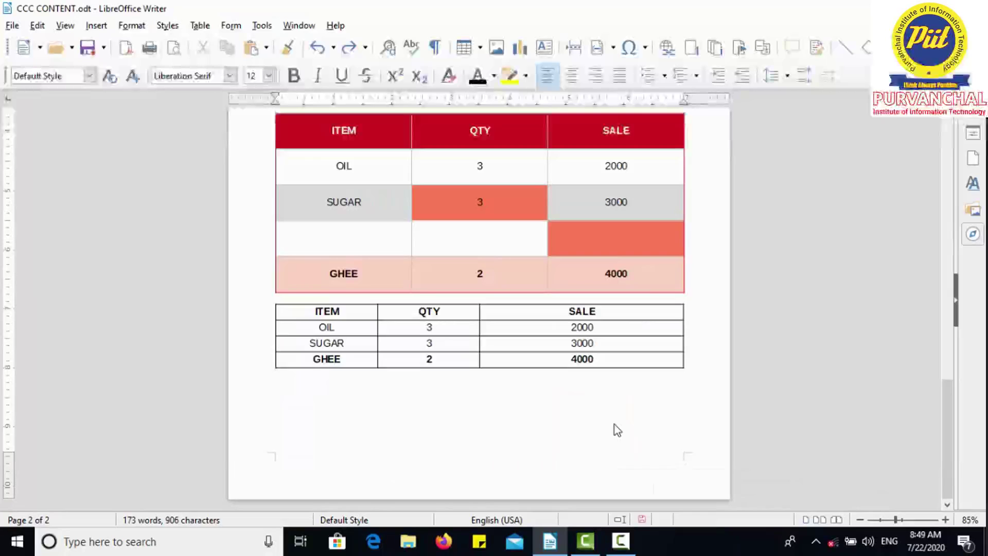
Open AutoFormat Styles for the lower table and preview the Academic, Box List Blue, Green, Red, Yellow, Elegant and Financial formats.
{"action": "left_click", "coordinate": [452, 323]}
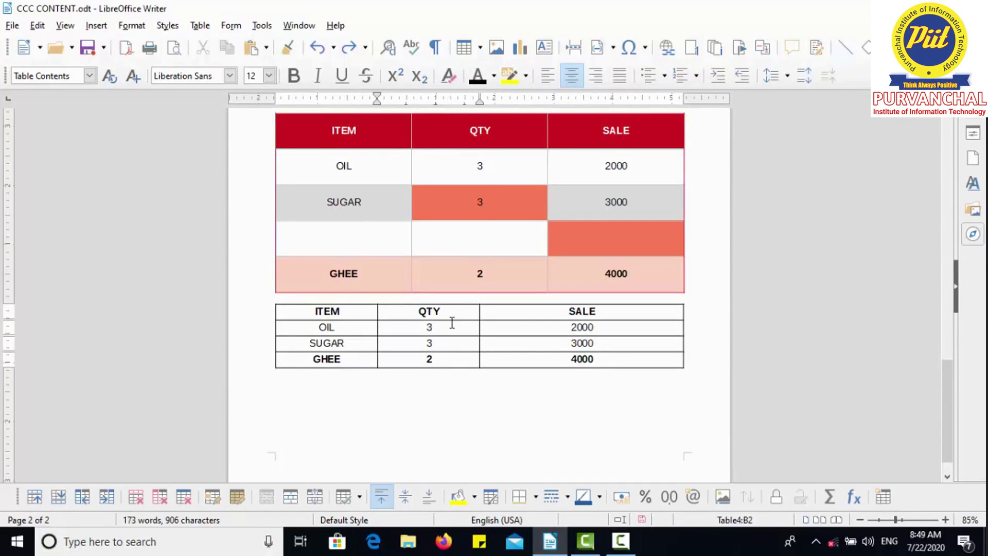
{"action": "left_click", "coordinate": [495, 499]}
{"action": "left_click_drag", "start_coordinate": [461, 145], "coordinate": [667, 18]}
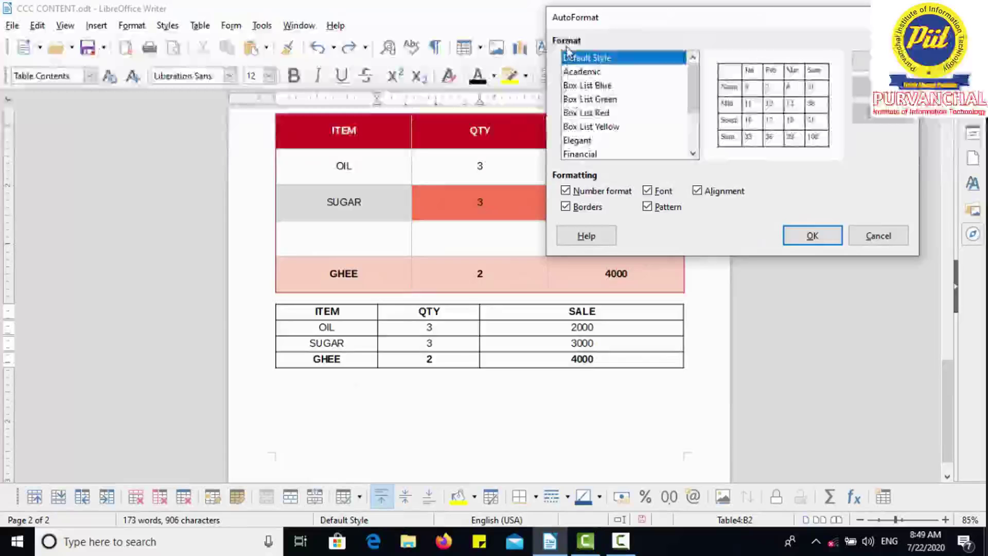
{"action": "left_click", "coordinate": [593, 73]}
{"action": "left_click", "coordinate": [594, 87]}
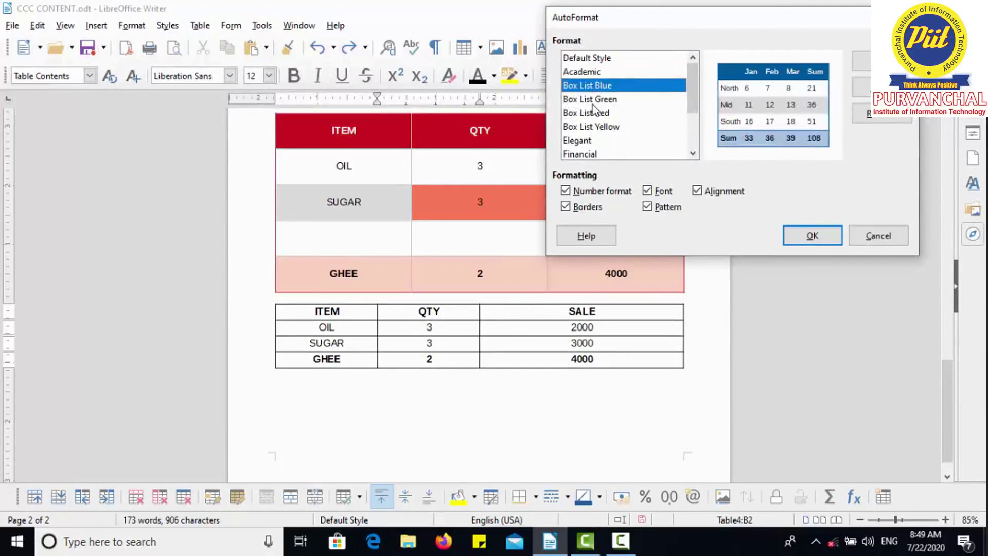
{"action": "left_click", "coordinate": [594, 104]}
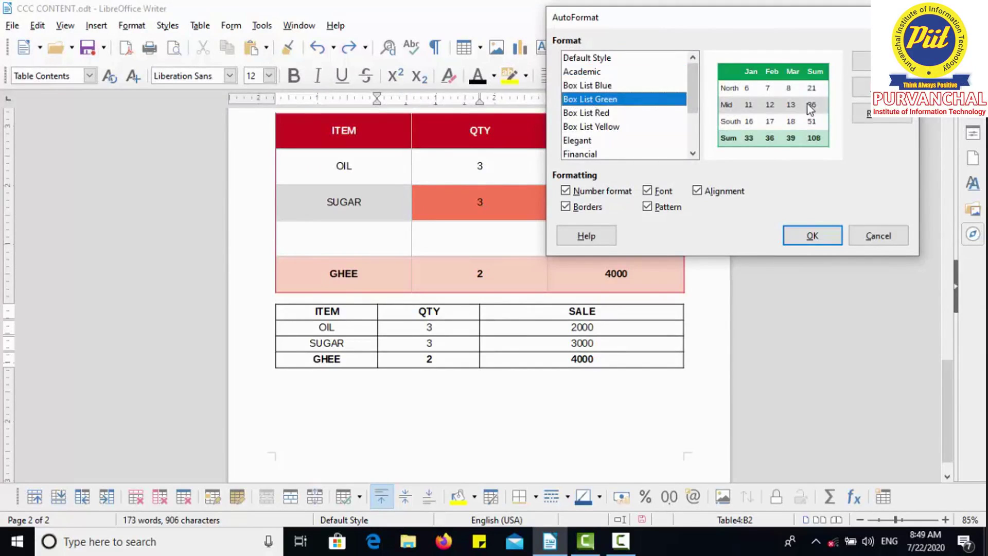
{"action": "left_click", "coordinate": [596, 115]}
{"action": "left_click", "coordinate": [597, 129]}
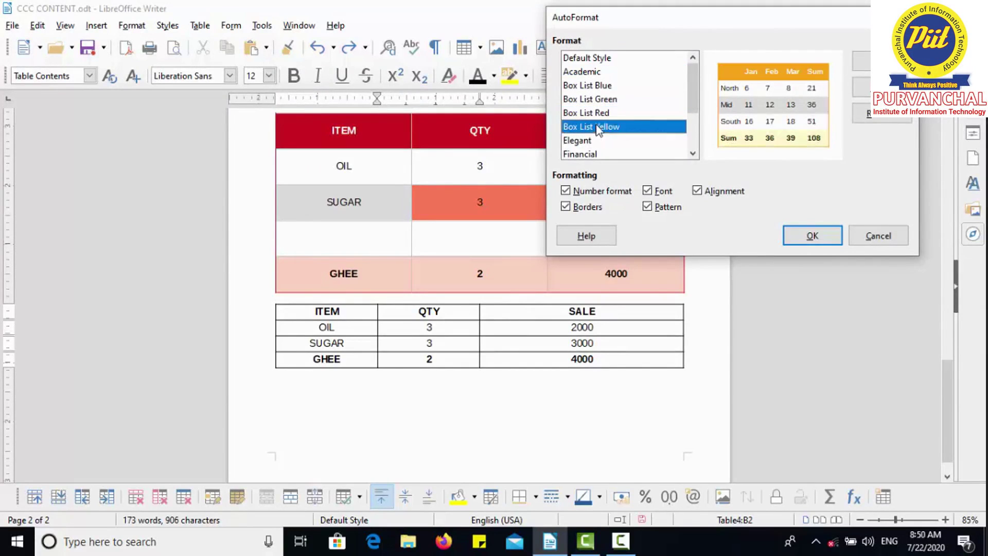
{"action": "left_click", "coordinate": [588, 144]}
{"action": "left_click", "coordinate": [589, 153]}
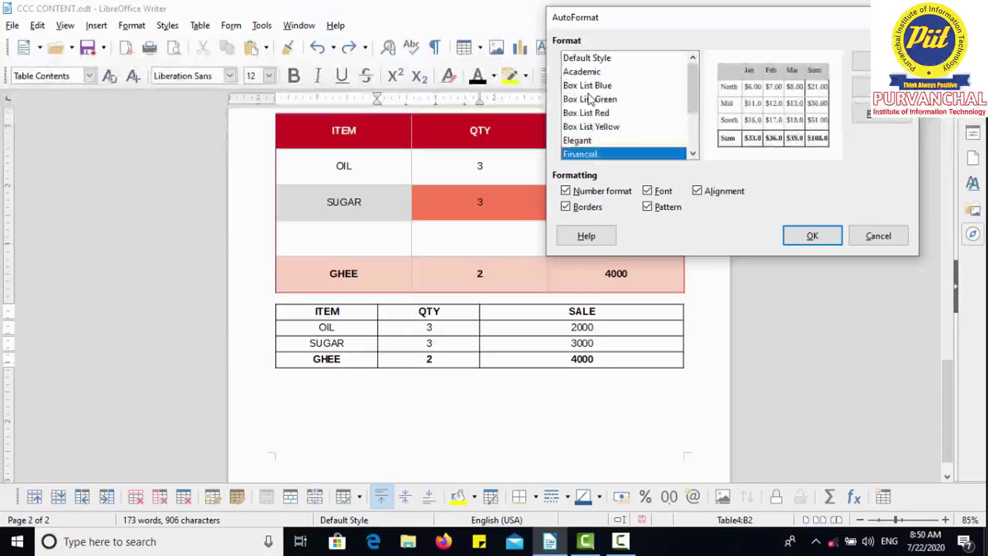
{"action": "left_click", "coordinate": [591, 100]}
{"action": "left_click", "coordinate": [588, 74]}
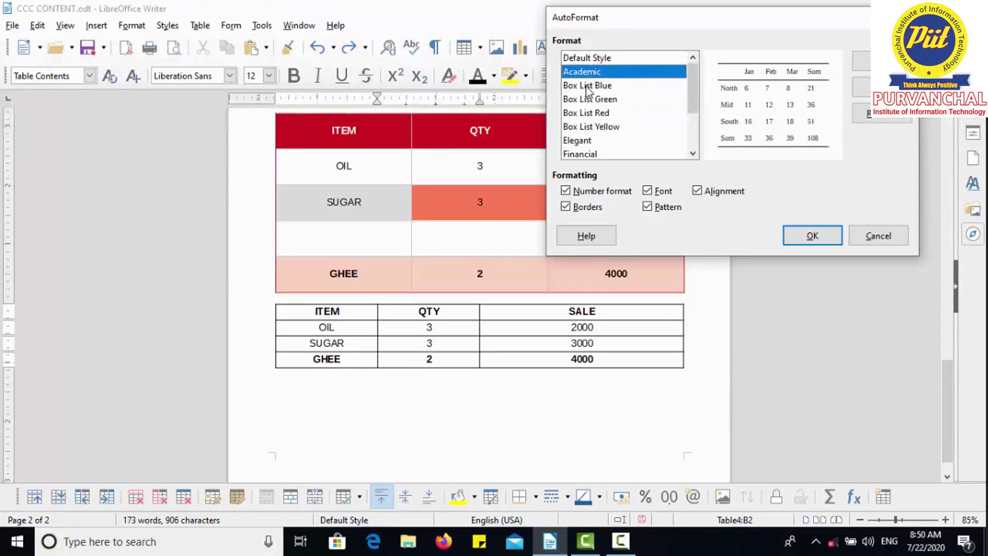
{"action": "left_click", "coordinate": [591, 86]}
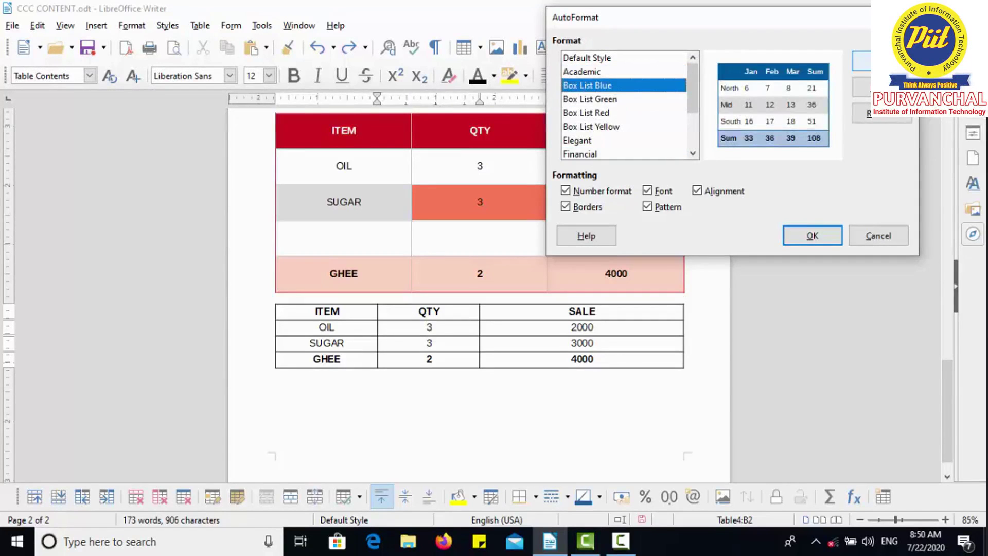
Add the lower table's current formatting as a new AutoFormat style named MYSTYLE.
{"action": "left_click", "coordinate": [862, 60]}
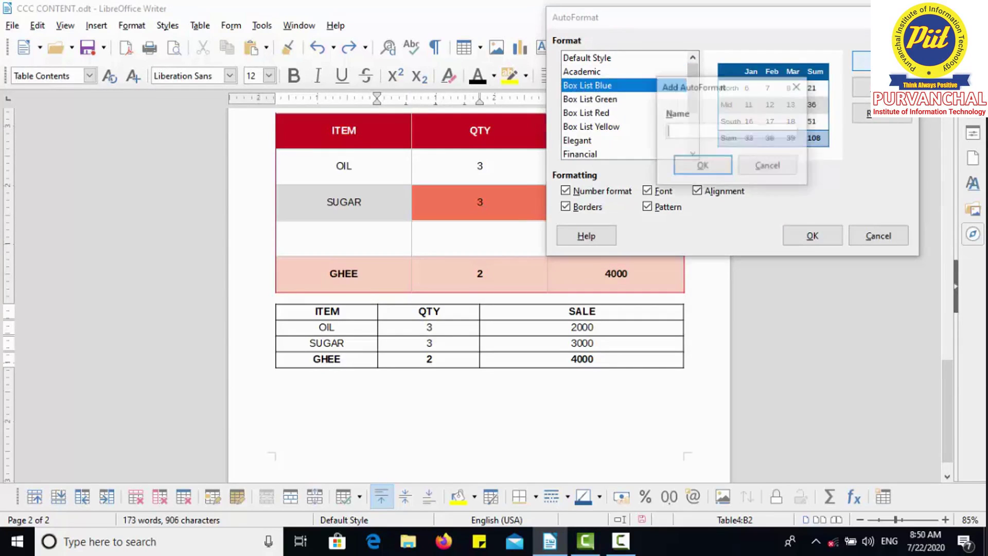
{"action": "left_click", "coordinate": [799, 86]}
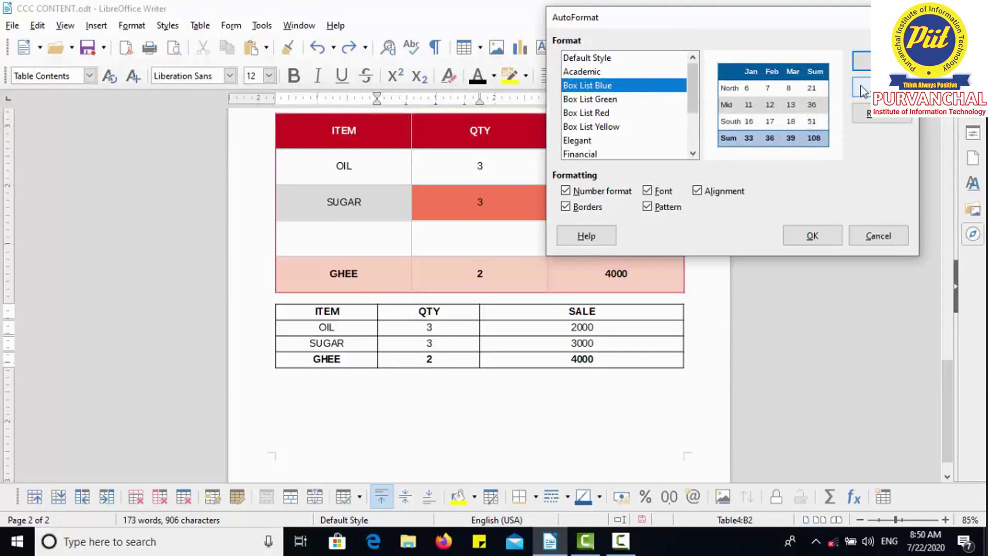
{"action": "left_click", "coordinate": [861, 60]}
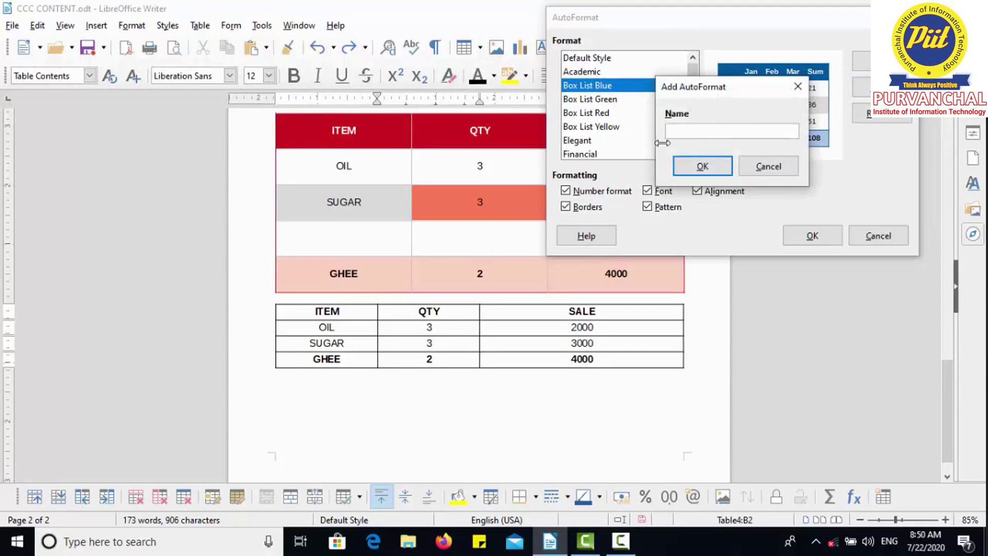
{"action": "type", "text": "MYSTYLE"}
{"action": "left_click", "coordinate": [690, 163]}
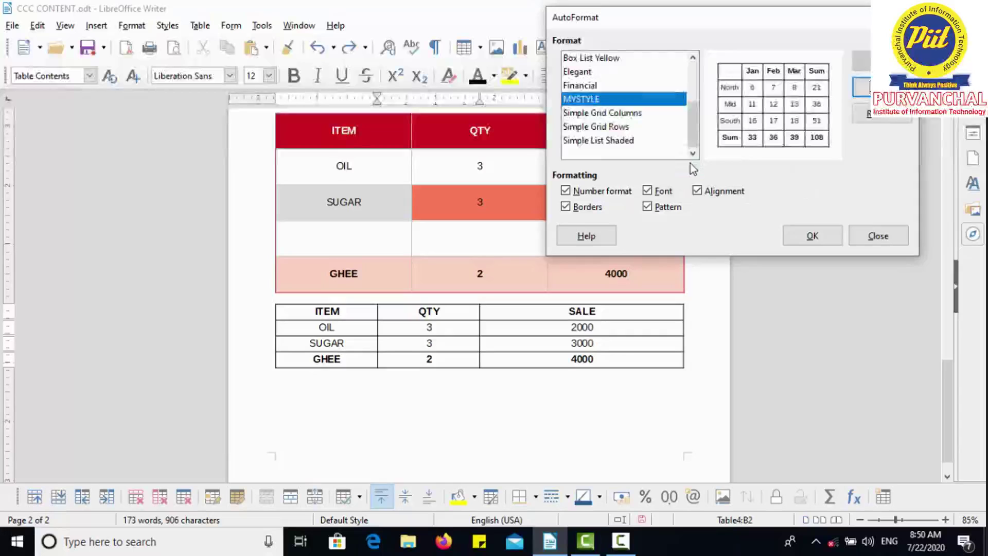
Preview the Simple Grid Rows, Financial and Elegant formats and select Box List Green for the lower table.
{"action": "left_click", "coordinate": [609, 127]}
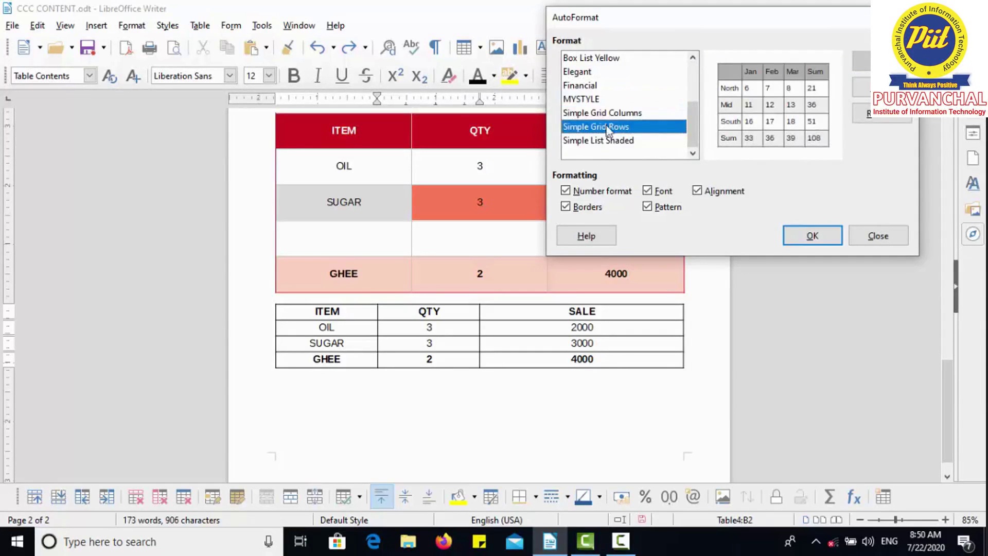
{"action": "left_click", "coordinate": [596, 86]}
{"action": "left_click", "coordinate": [605, 74]}
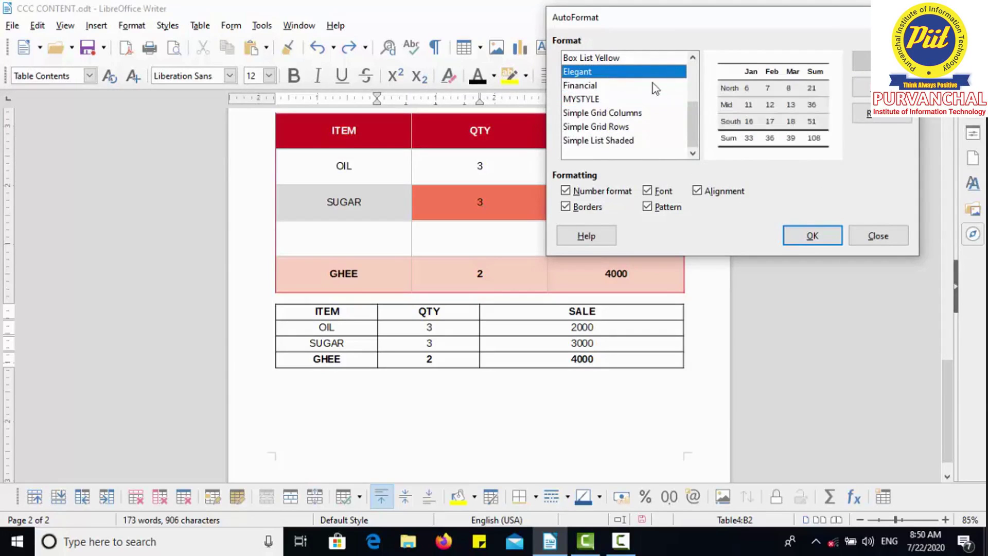
{"action": "scroll", "coordinate": [689, 77], "scroll_direction": "up", "scroll_amount": 2}
{"action": "scroll", "coordinate": [607, 98], "scroll_direction": "down", "scroll_amount": 1}
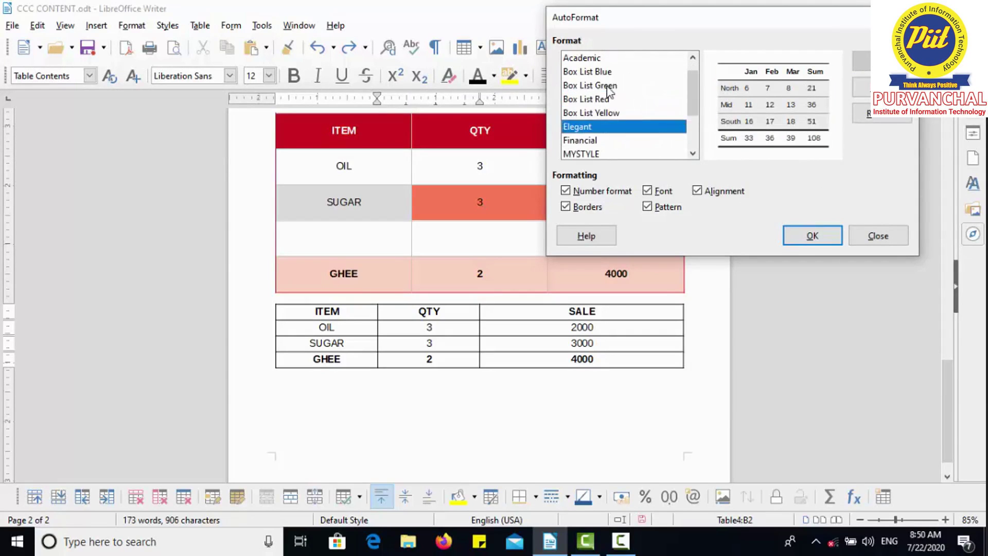
{"action": "left_click", "coordinate": [608, 86]}
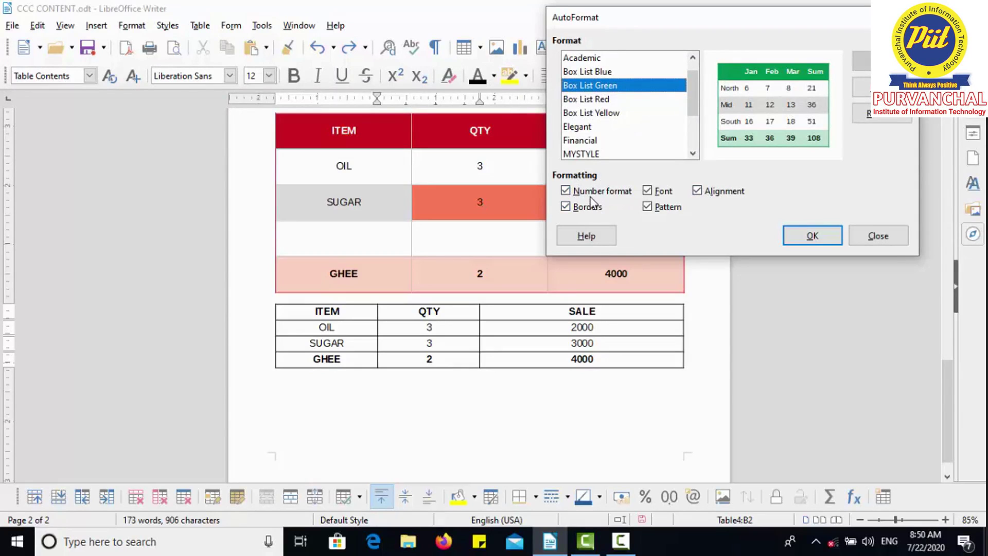
Toggle the number format, font and alignment options off and back on, and apply the selected AutoFormat to the lower table.
{"action": "left_click", "coordinate": [578, 191]}
{"action": "left_click", "coordinate": [577, 191]}
{"action": "left_click", "coordinate": [659, 195]}
{"action": "left_click", "coordinate": [658, 195]}
{"action": "left_click", "coordinate": [706, 194]}
{"action": "left_click", "coordinate": [705, 195]}
{"action": "left_click", "coordinate": [809, 235]}
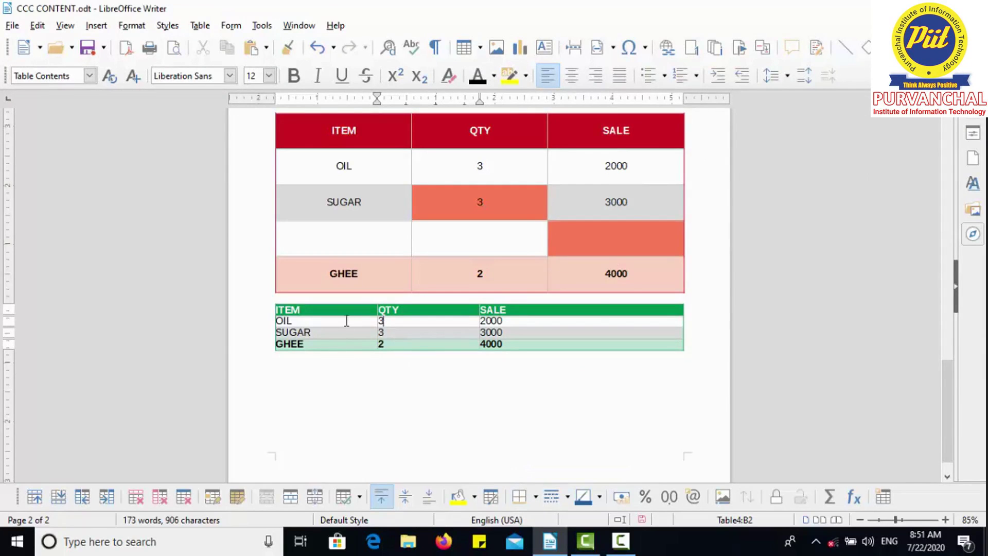
Add outer and inner borders to all cells of the lower green table.
{"action": "left_click_drag", "start_coordinate": [340, 310], "coordinate": [544, 346]}
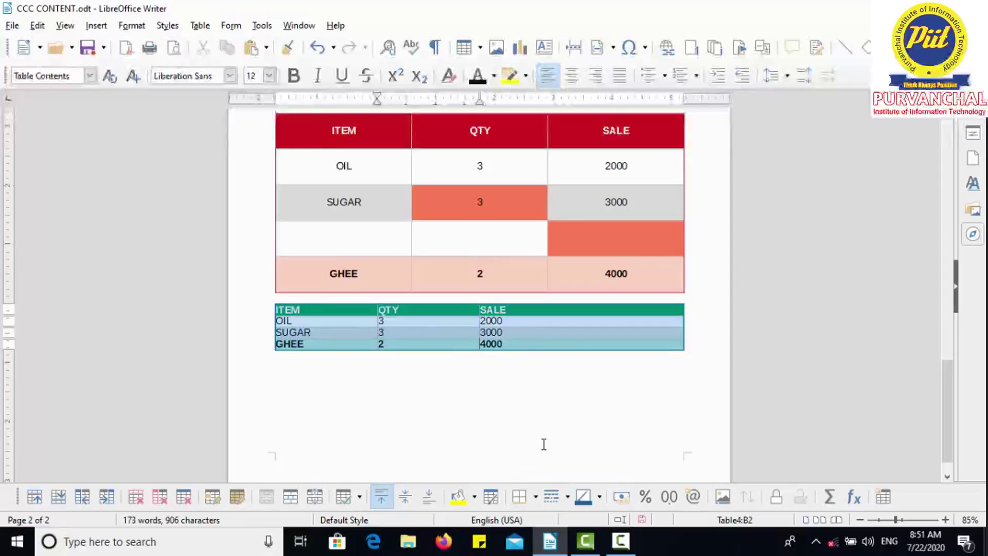
{"action": "left_click", "coordinate": [535, 497]}
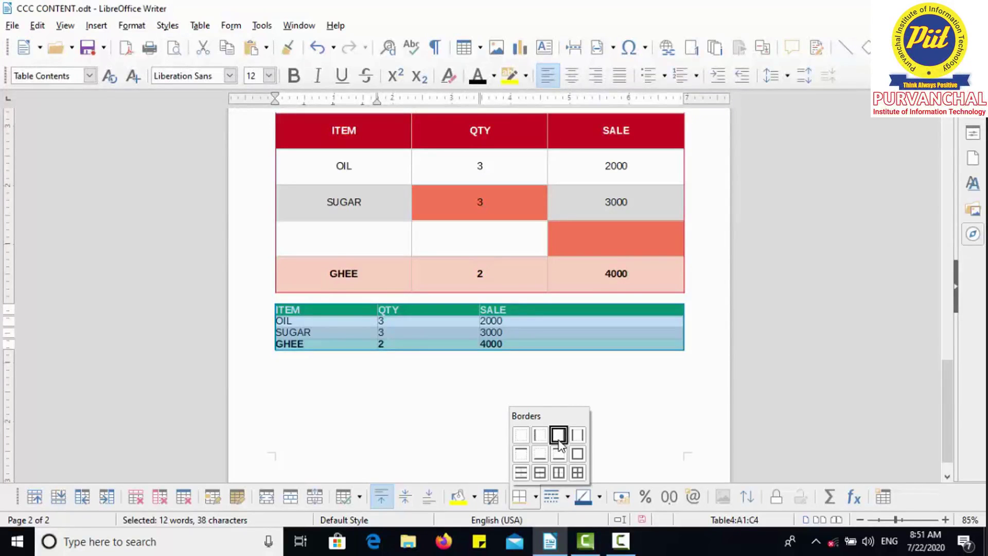
{"action": "left_click", "coordinate": [577, 472]}
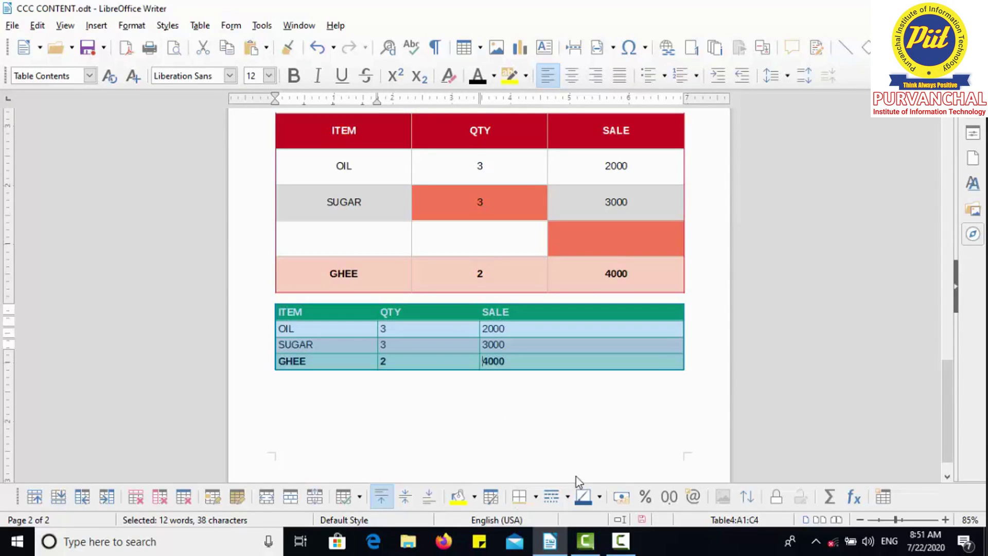
{"action": "left_click", "coordinate": [527, 397]}
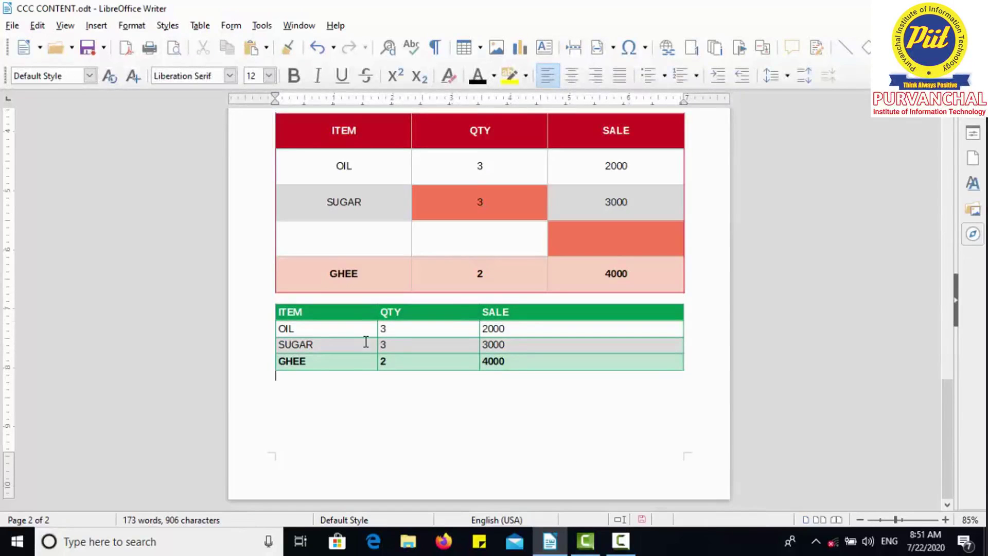
Remove all borders from every cell of the lower table.
{"action": "left_click_drag", "start_coordinate": [345, 318], "coordinate": [423, 364]}
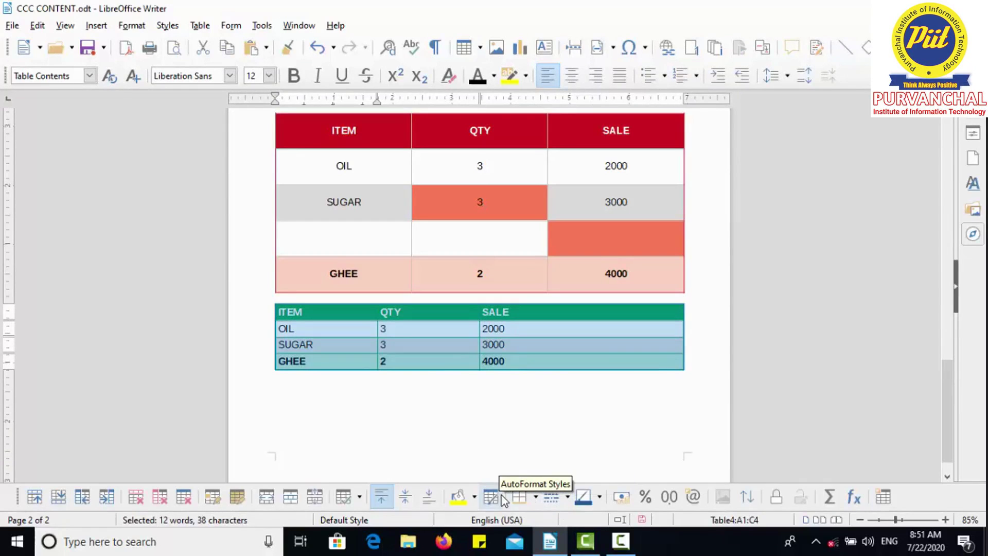
{"action": "left_click", "coordinate": [536, 497]}
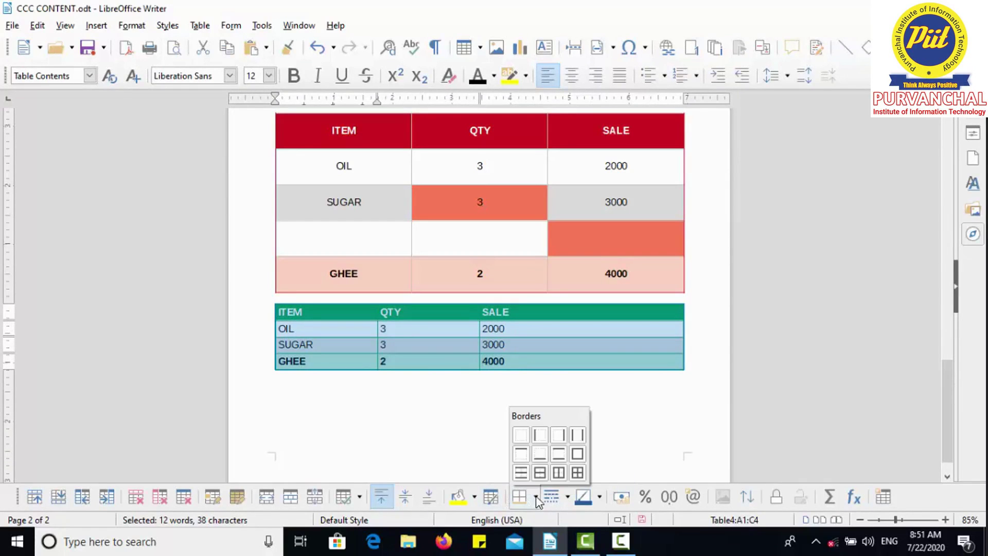
{"action": "left_click", "coordinate": [526, 435]}
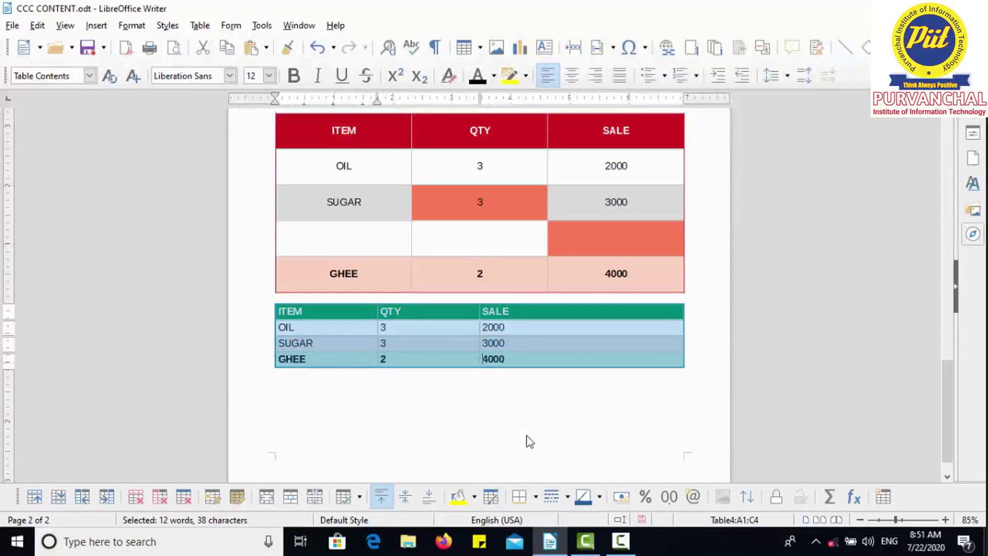
{"action": "left_click", "coordinate": [571, 348]}
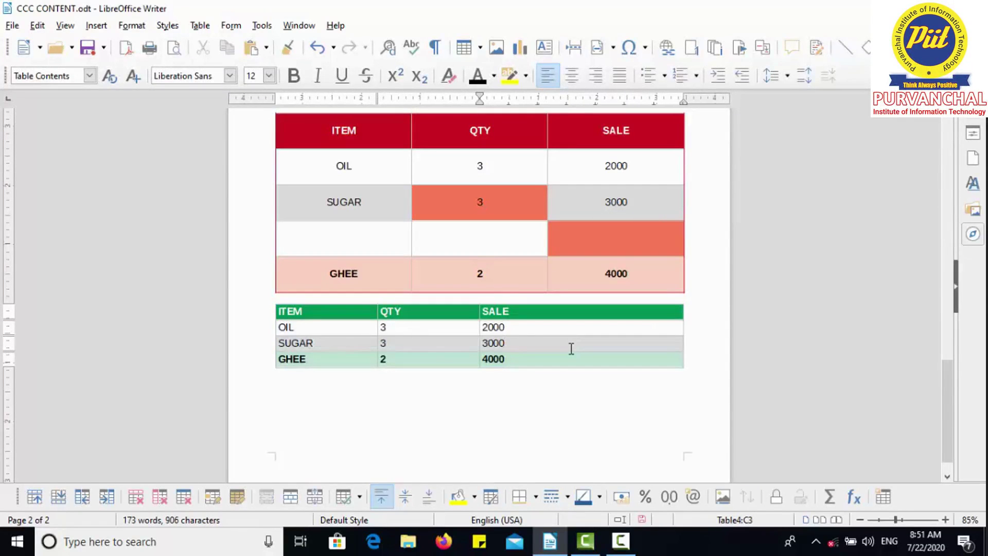
Apply the outer box and all inner lines as borders to the whole borderless lower table.
{"action": "left_click_drag", "start_coordinate": [338, 314], "coordinate": [526, 363]}
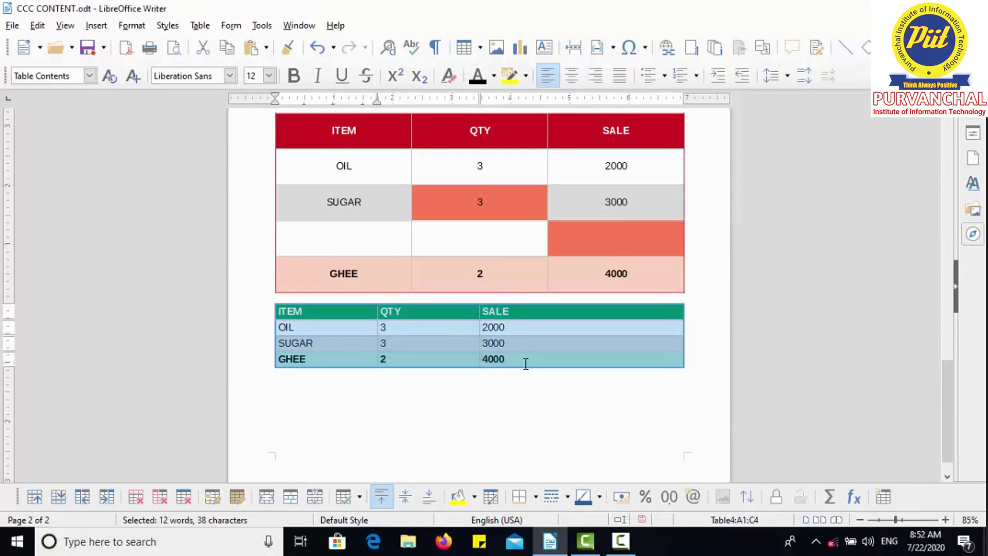
{"action": "left_click", "coordinate": [537, 499]}
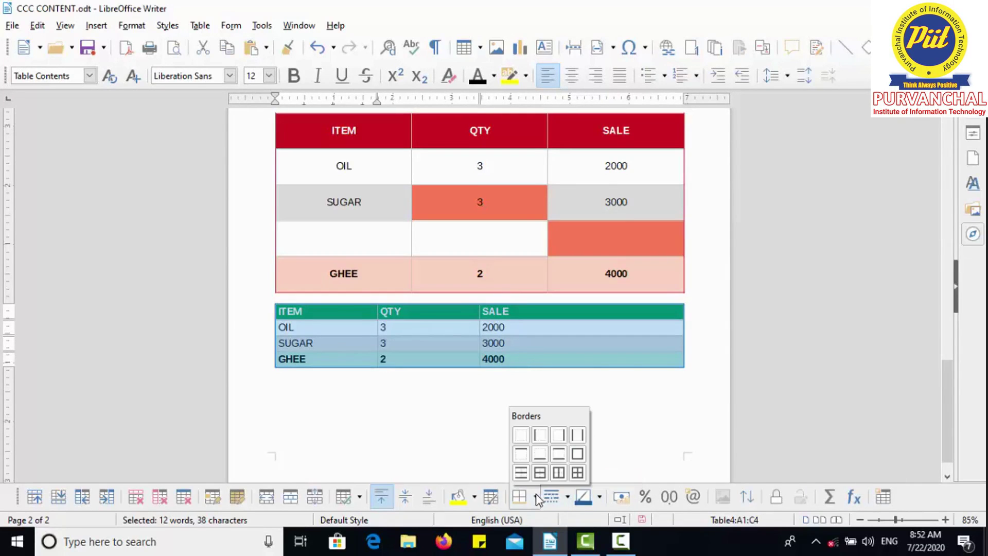
{"action": "left_click", "coordinate": [578, 473]}
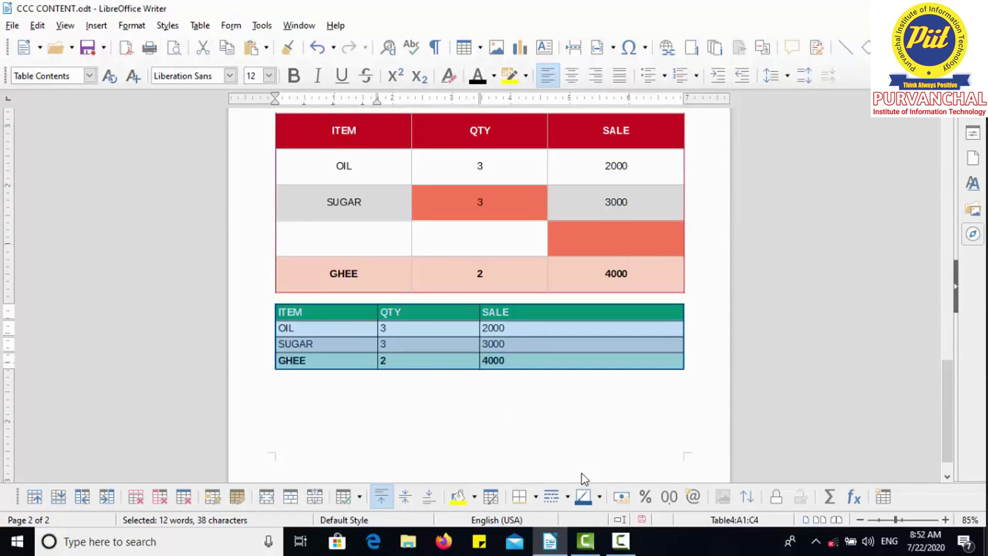
Try a thick double-line border style on all cells of the lower table.
{"action": "left_click", "coordinate": [567, 497]}
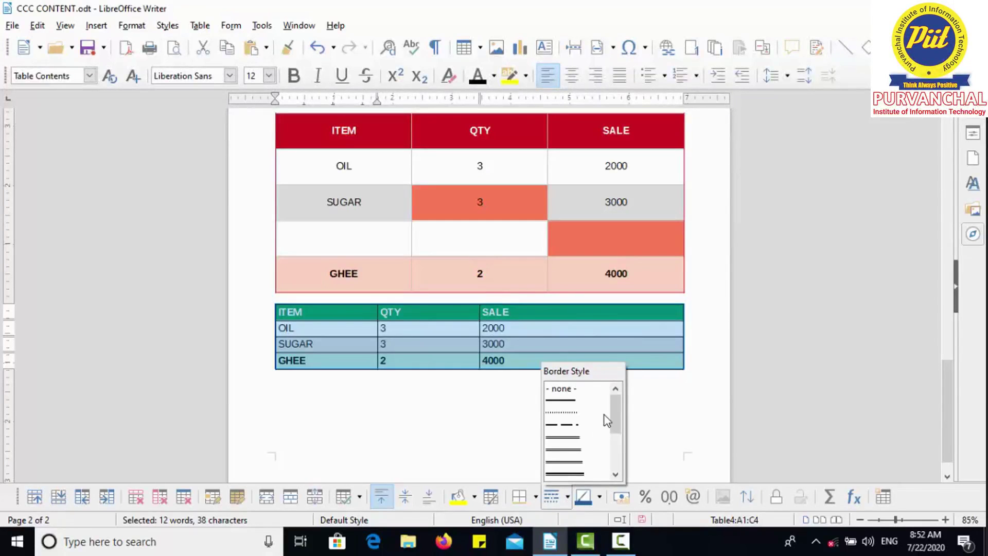
{"action": "mouse_move", "coordinate": [611, 419]}
{"action": "left_mouse_down"}
{"action": "mouse_move", "coordinate": [616, 466]}
{"action": "mouse_move", "coordinate": [625, 432]}
{"action": "left_mouse_up"}
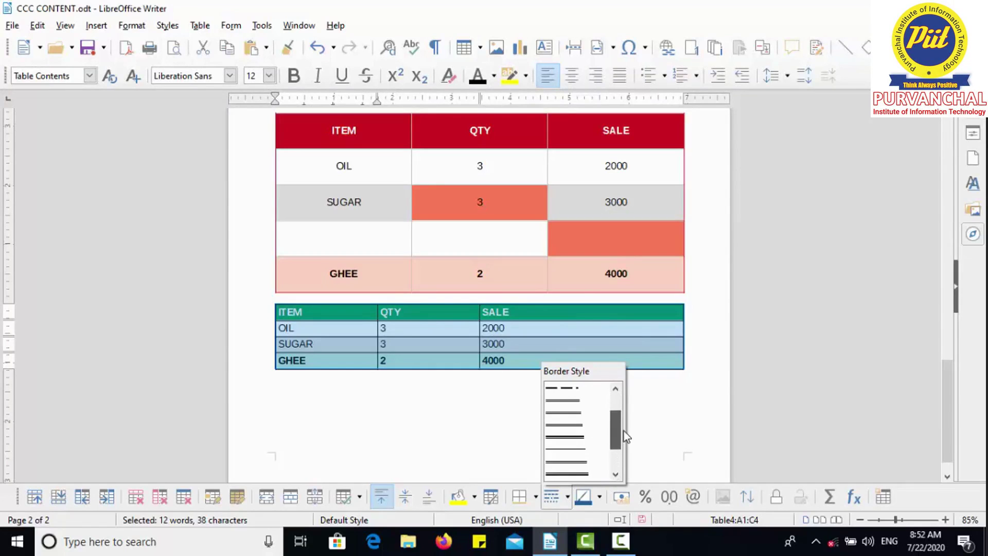
{"action": "left_click", "coordinate": [576, 438]}
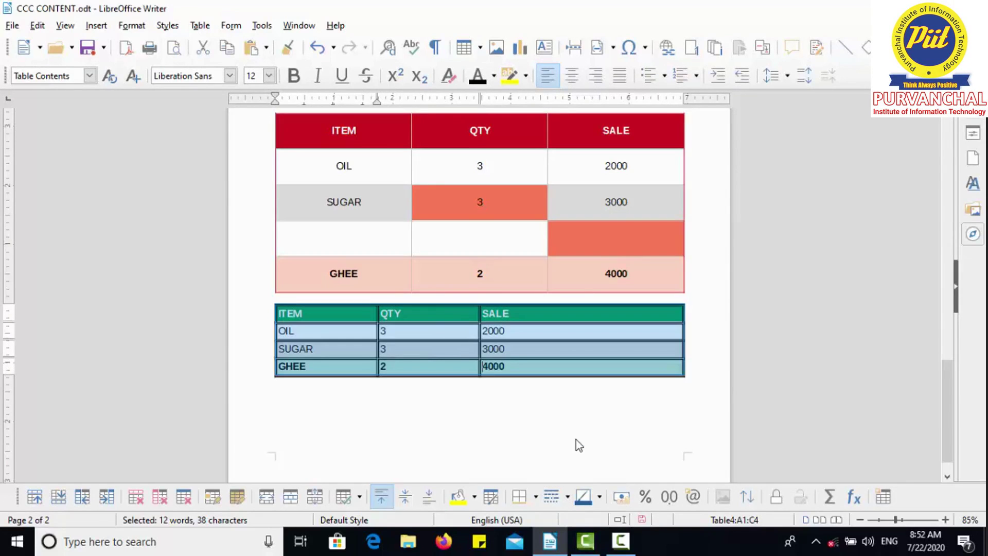
{"action": "left_click", "coordinate": [504, 372]}
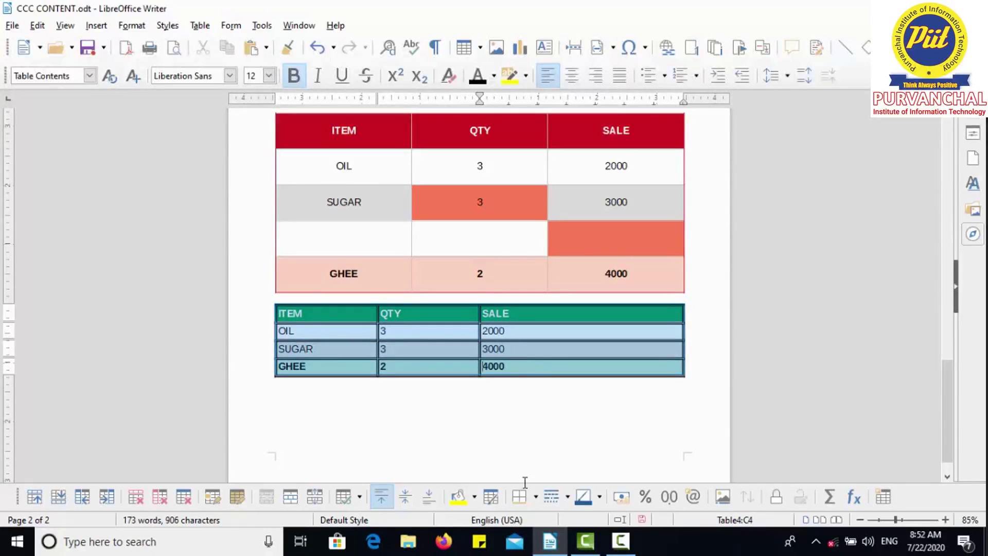
Change the border style of all lower table cells to a thinner double line from the end of the style list.
{"action": "key", "text": "ctrl+a"}
{"action": "key", "text": "ctrl+a"}
{"action": "left_click", "coordinate": [568, 498]}
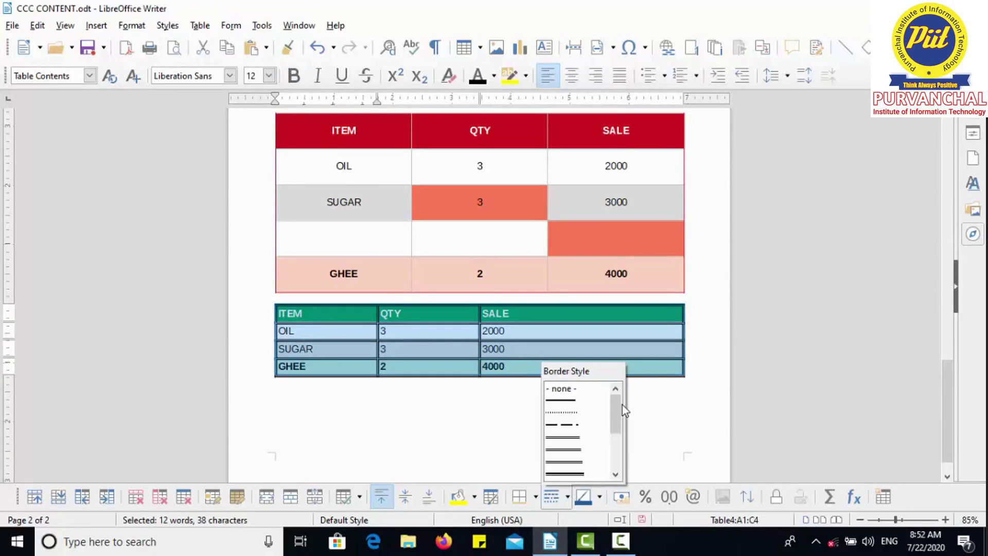
{"action": "left_click_drag", "start_coordinate": [618, 409], "coordinate": [615, 458]}
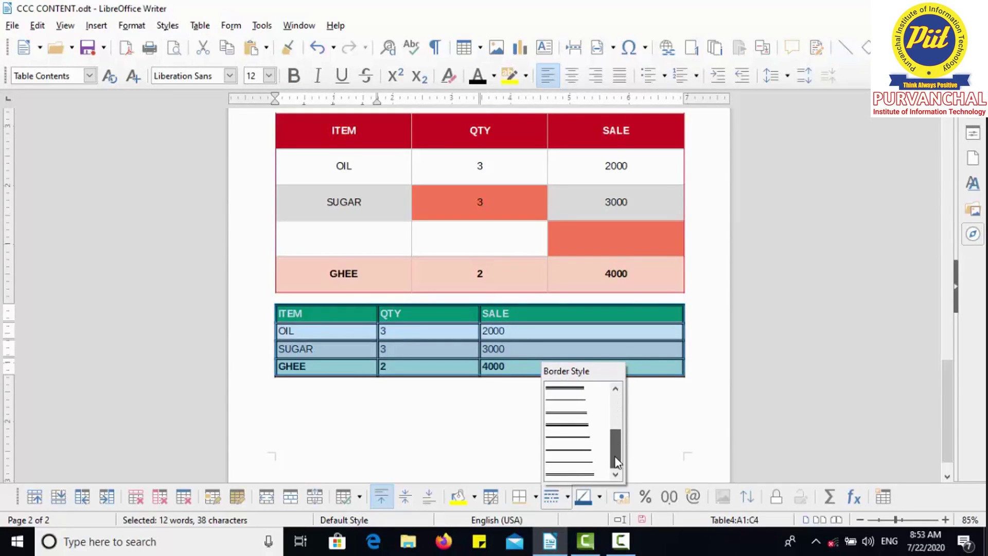
{"action": "left_click", "coordinate": [565, 474]}
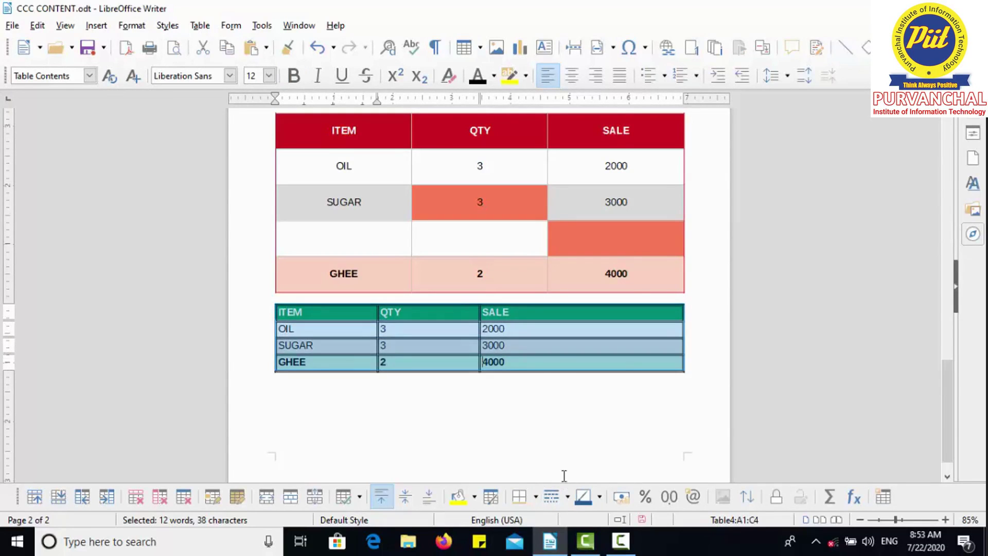
Try the "- none -" border style on all cells of the lower table.
{"action": "left_click", "coordinate": [567, 497]}
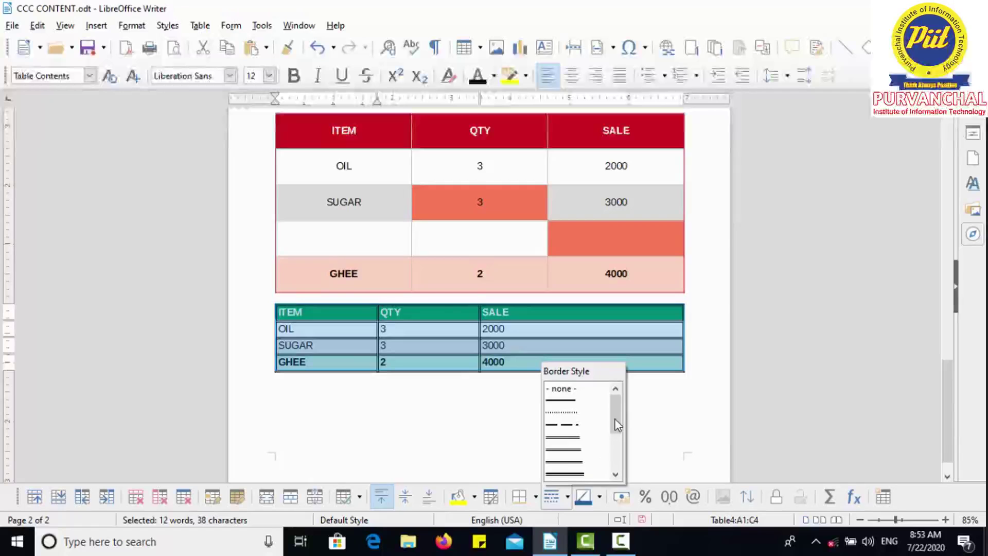
{"action": "left_click", "coordinate": [573, 392]}
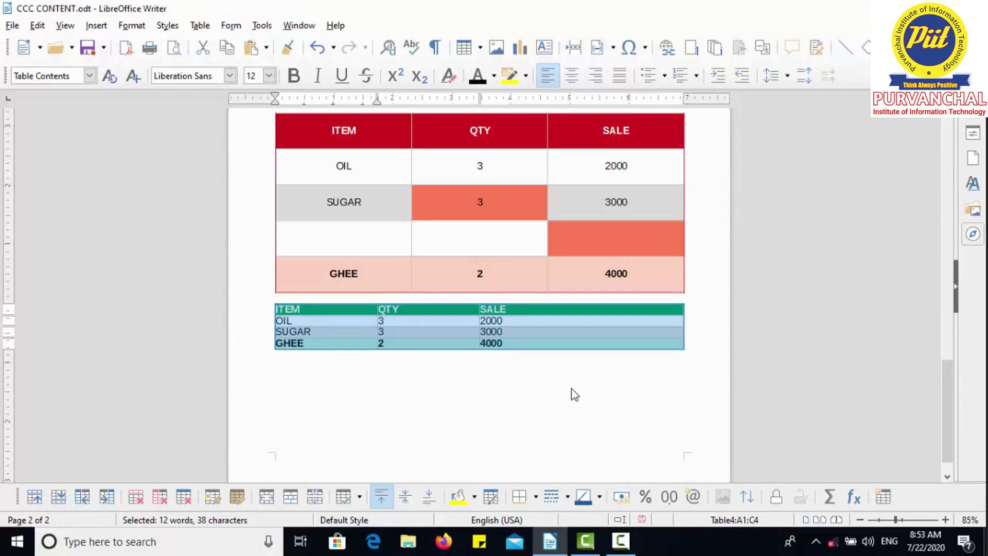
{"action": "left_click", "coordinate": [575, 395]}
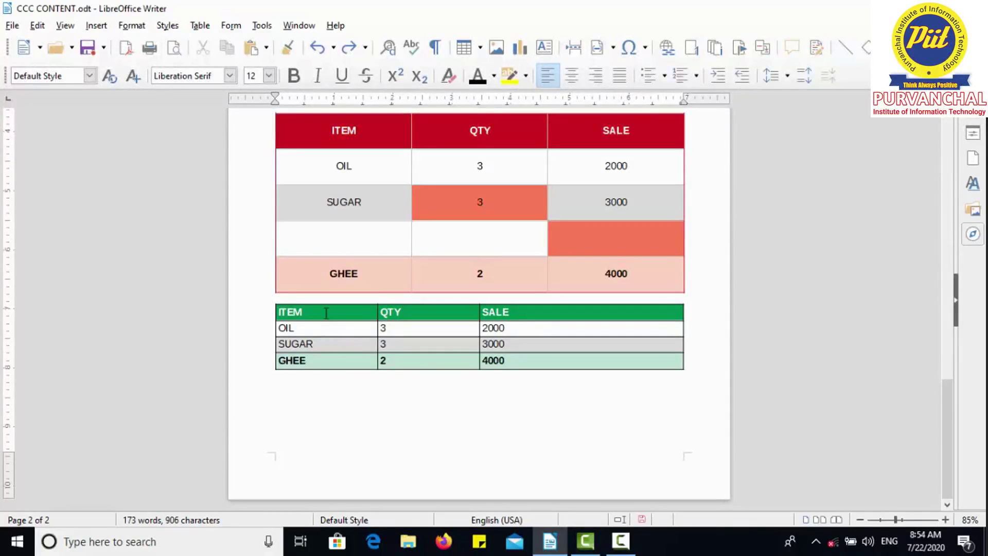
Change the border color of all cells in the lower table to red from the standard palette.
{"action": "left_click_drag", "start_coordinate": [328, 310], "coordinate": [583, 380]}
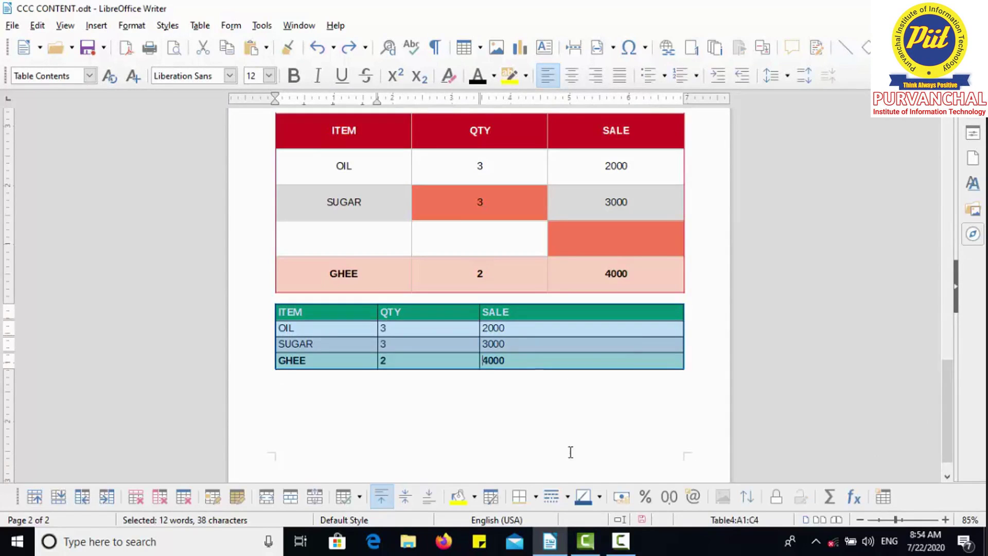
{"action": "left_click", "coordinate": [599, 497]}
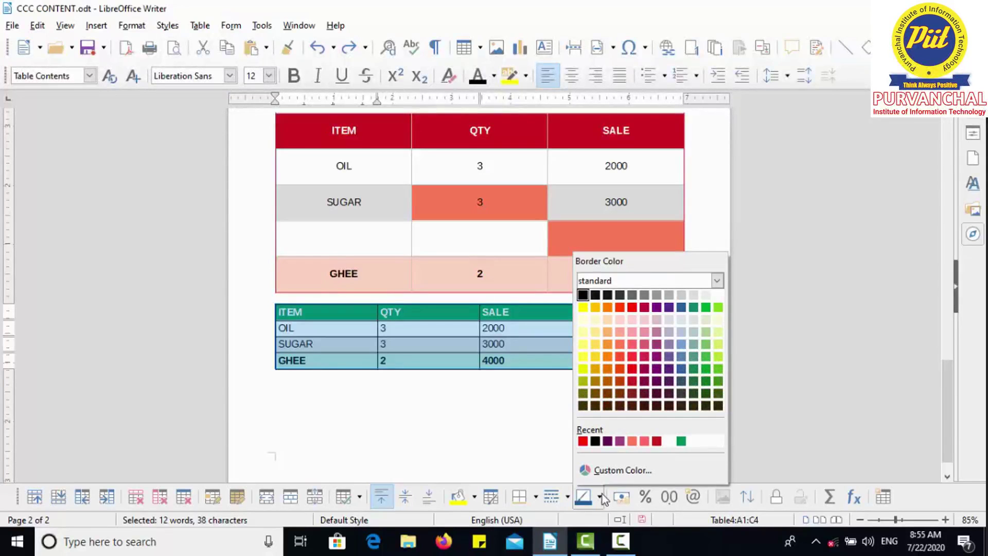
{"action": "left_click", "coordinate": [630, 309]}
{"action": "left_click", "coordinate": [423, 371]}
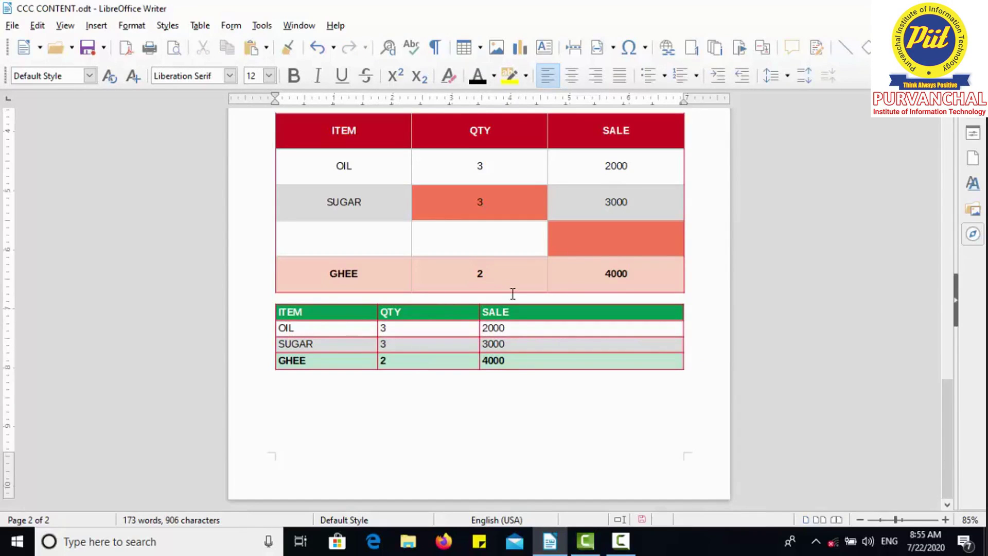
Place the cursor in the SALE cell of the GHEE row in the lower table.
{"action": "left_click_drag", "start_coordinate": [512, 296], "coordinate": [511, 328]}
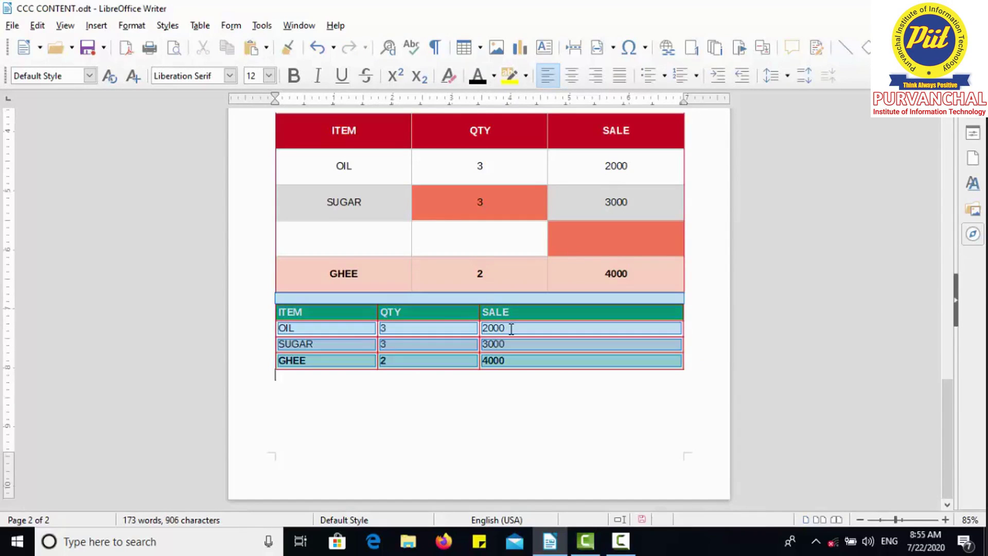
{"action": "left_click", "coordinate": [600, 397]}
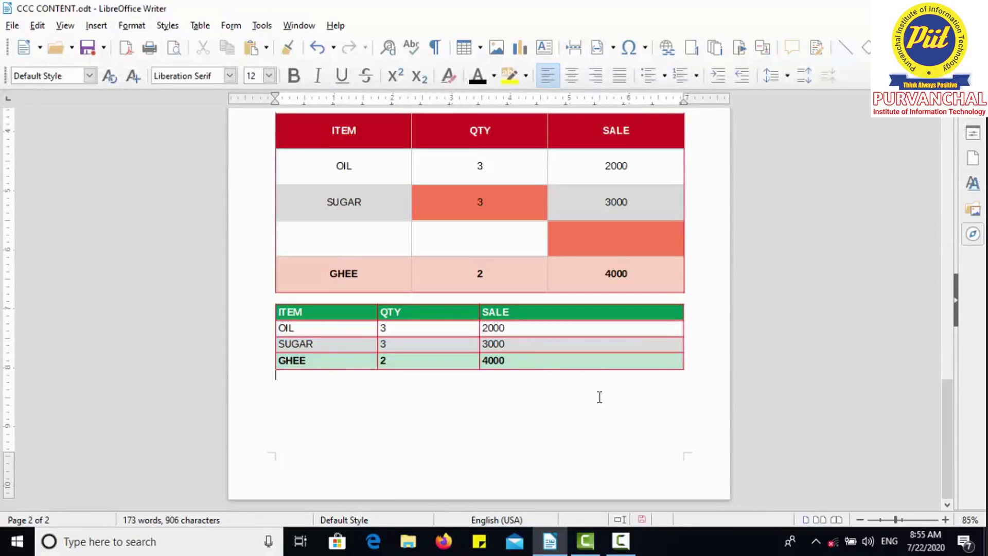
{"action": "left_click", "coordinate": [593, 361]}
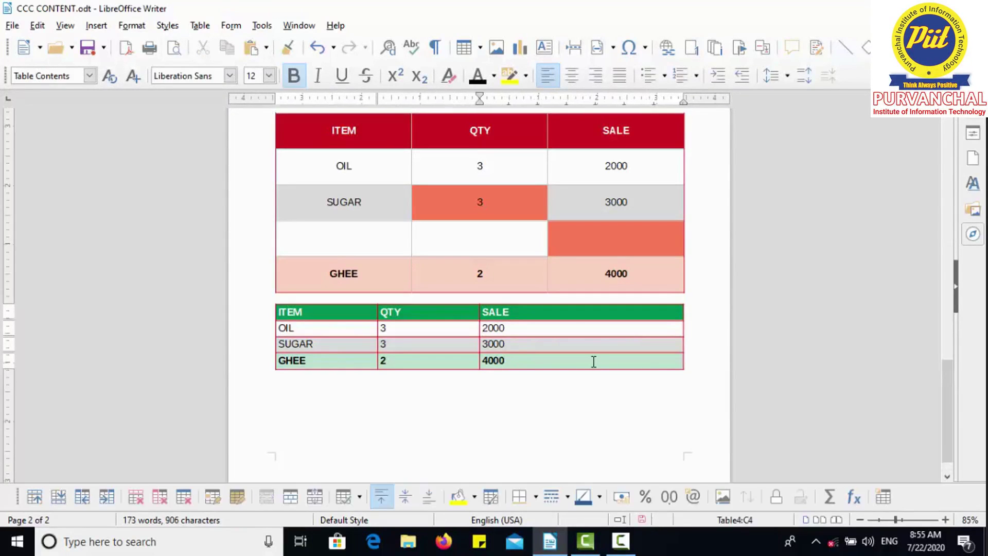